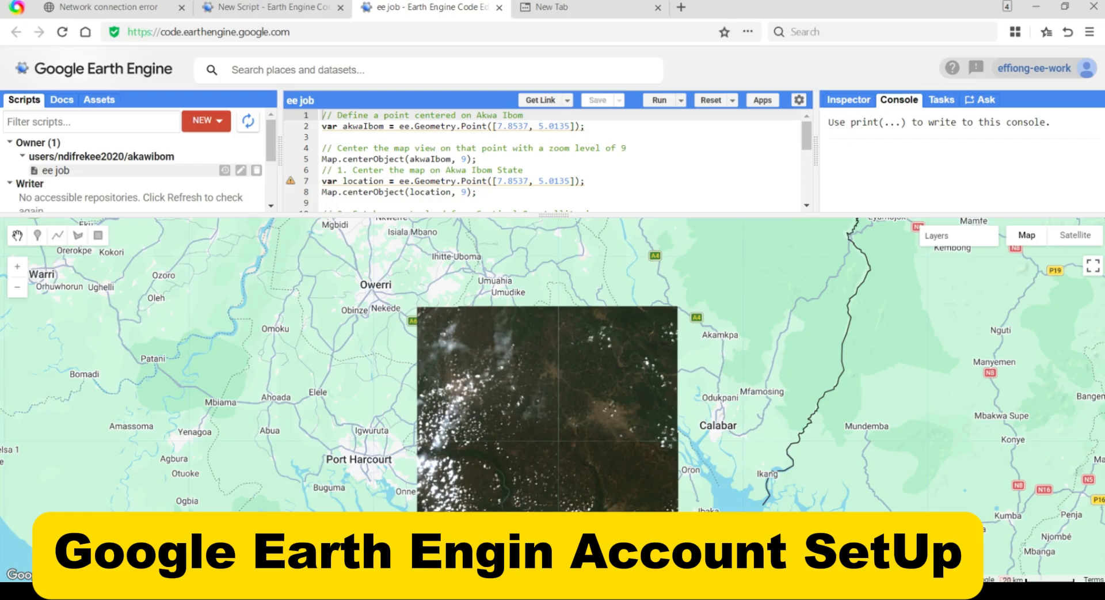
scroll(552, 498, down, 1)
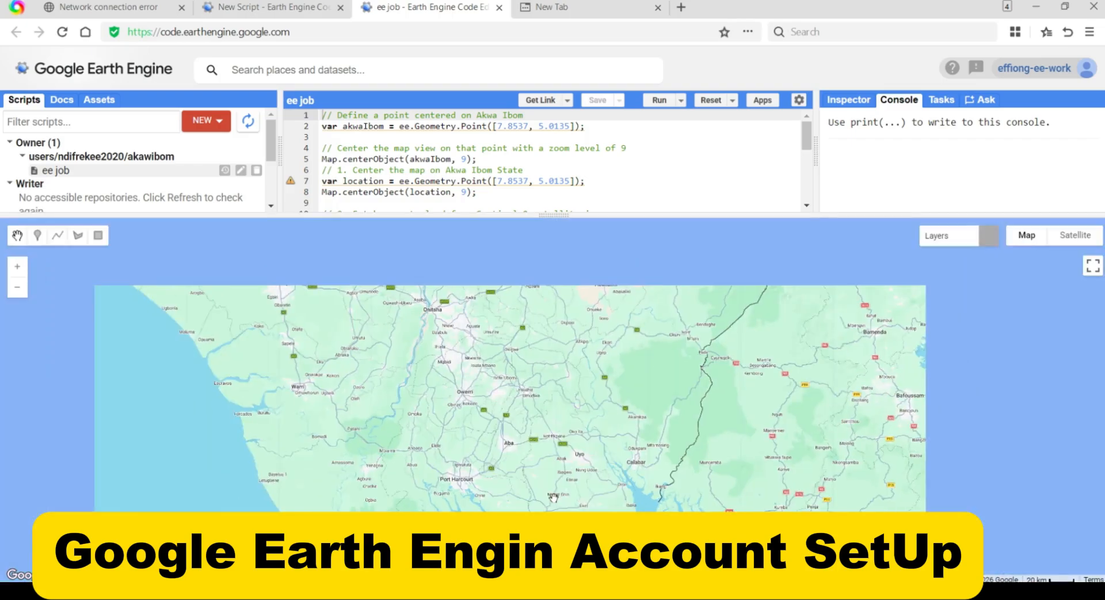
scroll(552, 498, up, 4)
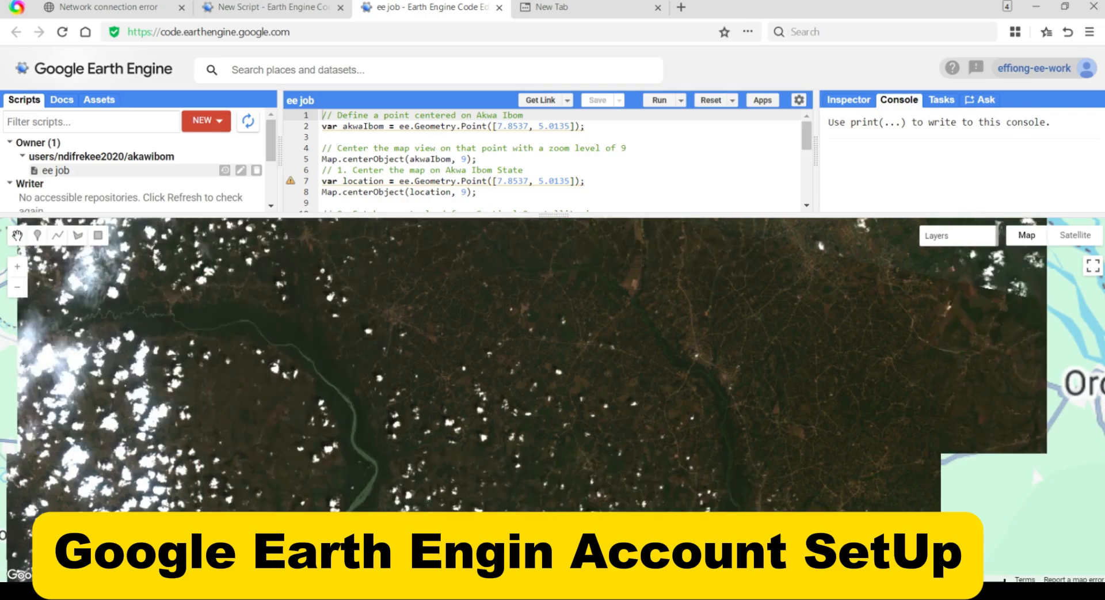
scroll(614, 509, down, 4)
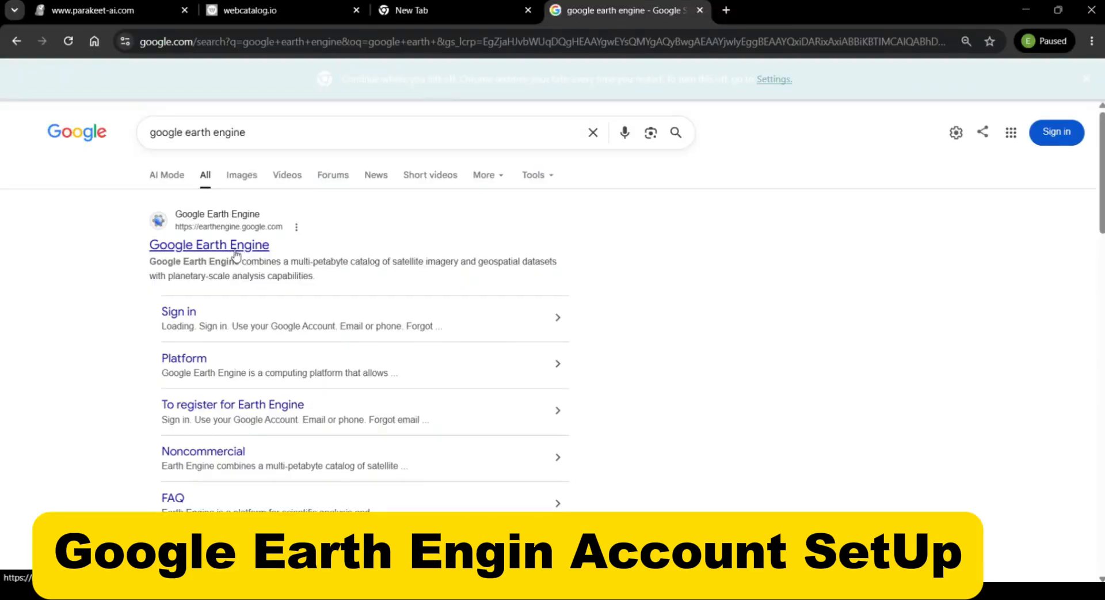
Open the Code Editor from the official Google Earth Engine website and proceed with the Google account verification
click(236, 251)
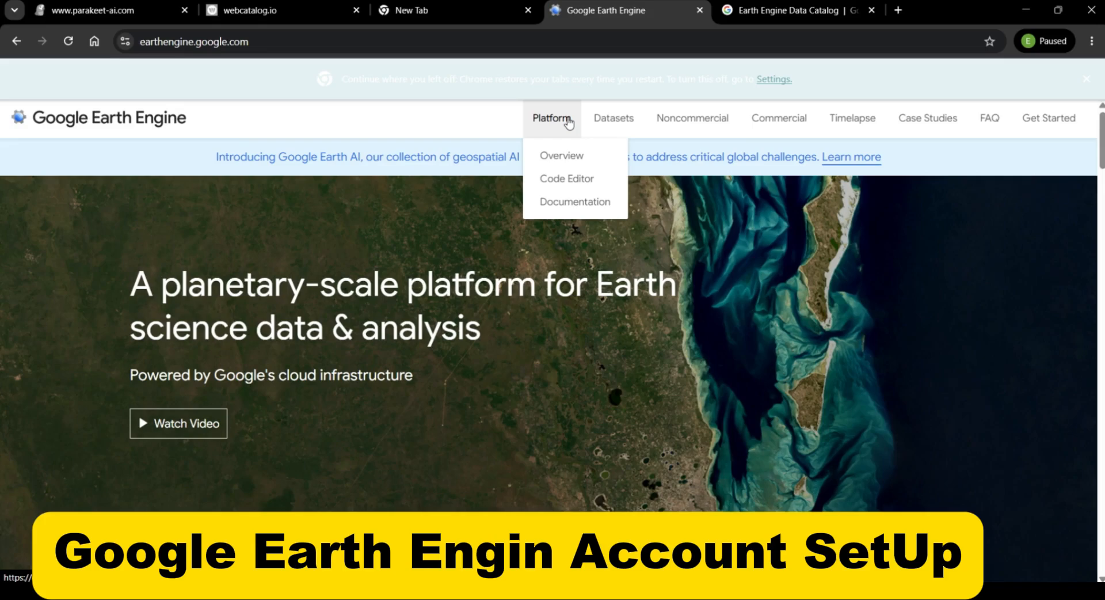
click(561, 180)
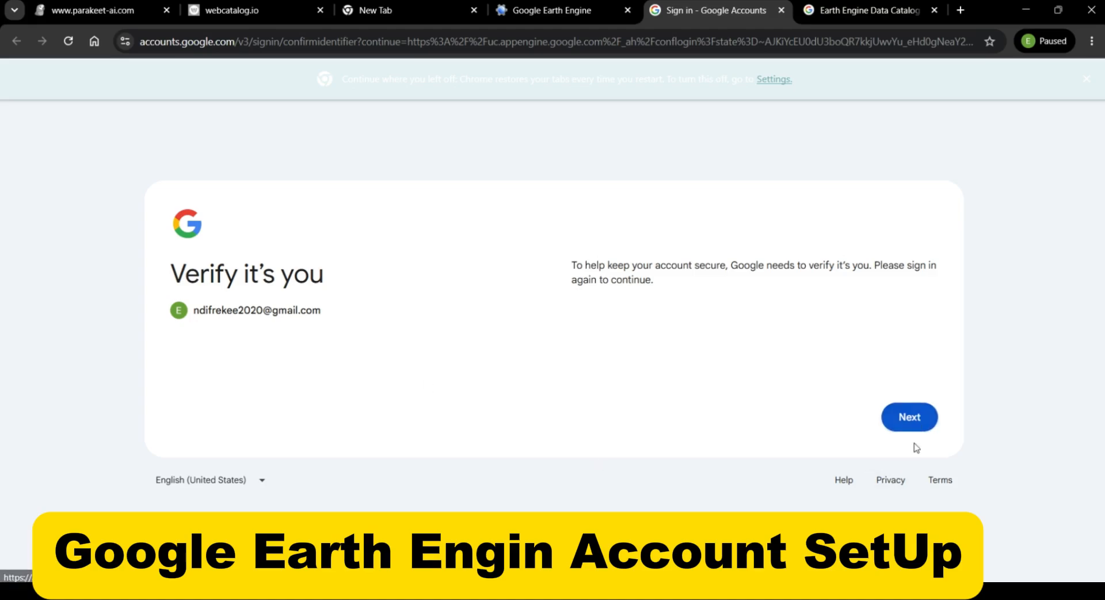
click(908, 417)
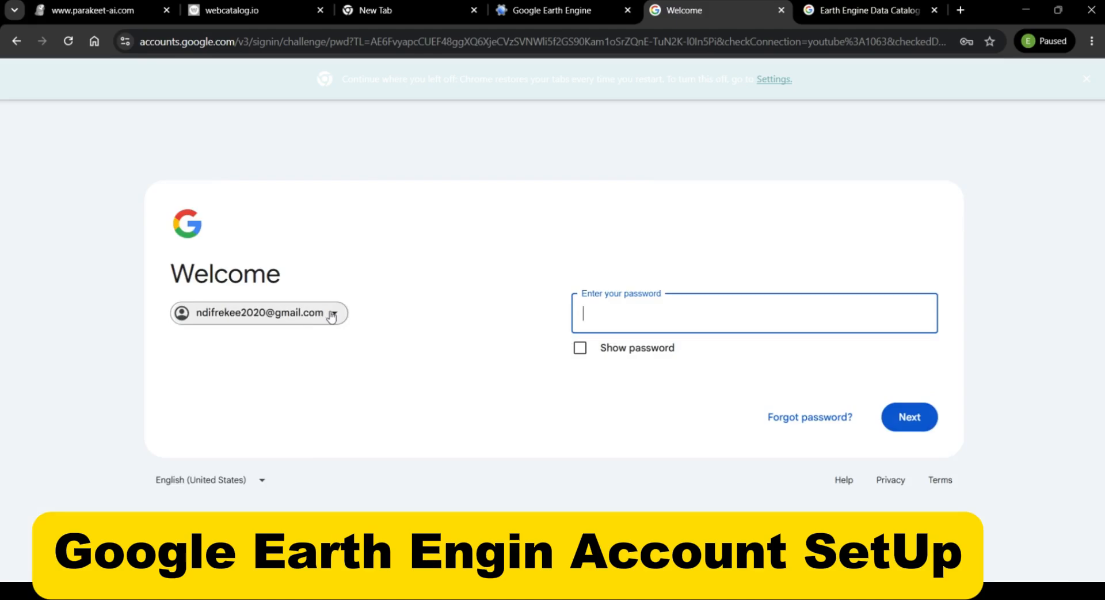
click(331, 316)
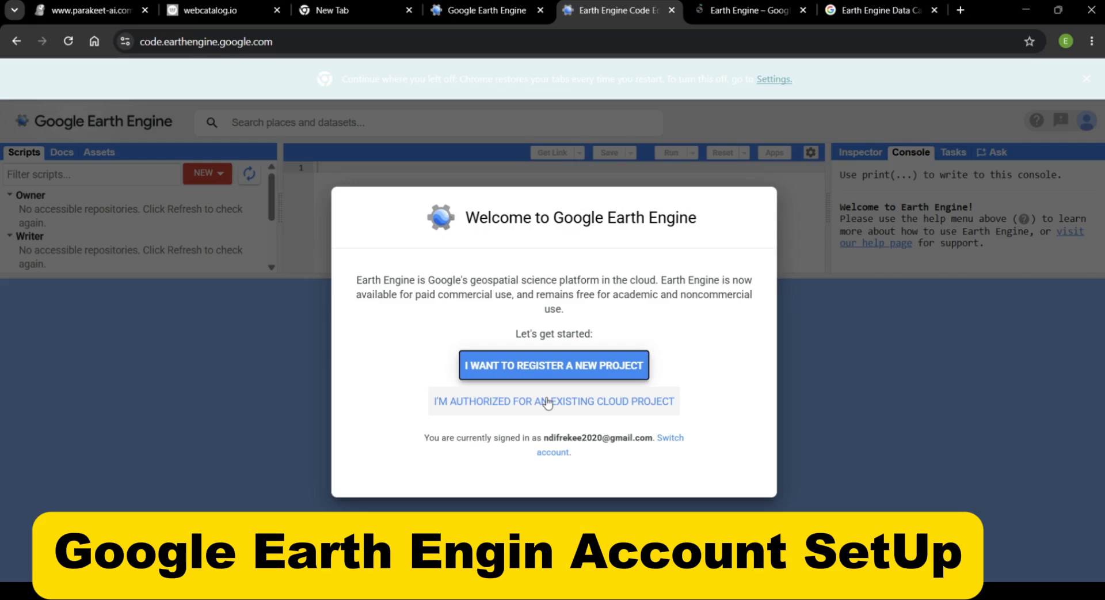
On the Google Cloud configuration page, agree to the Terms of Service and email updates with Nigeria as the country, and continue
click(764, 12)
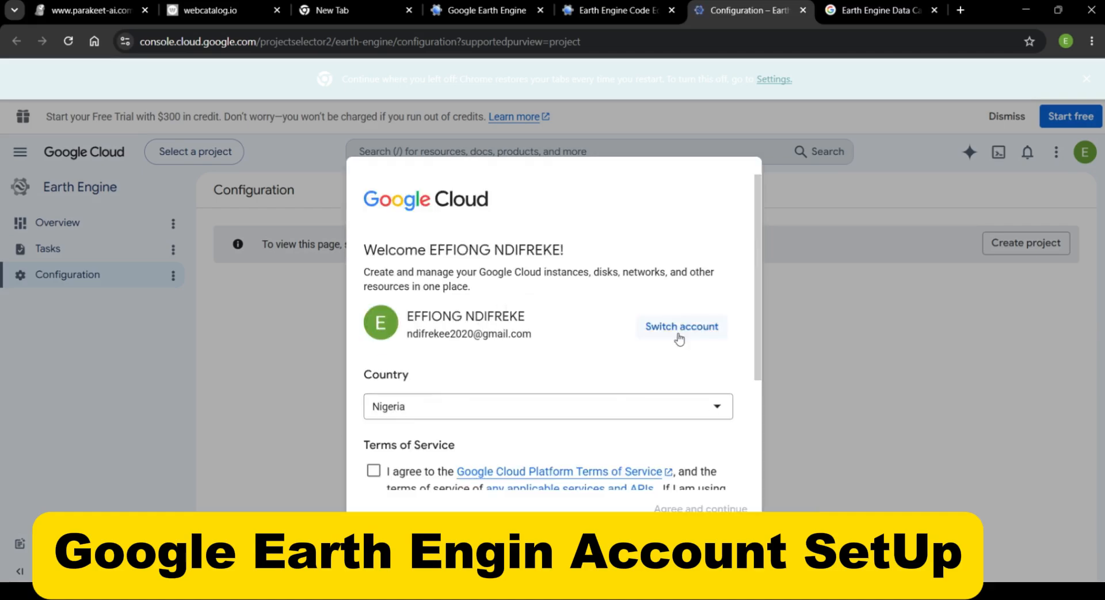
scroll(680, 340, down, 3)
scroll(679, 339, up, 3)
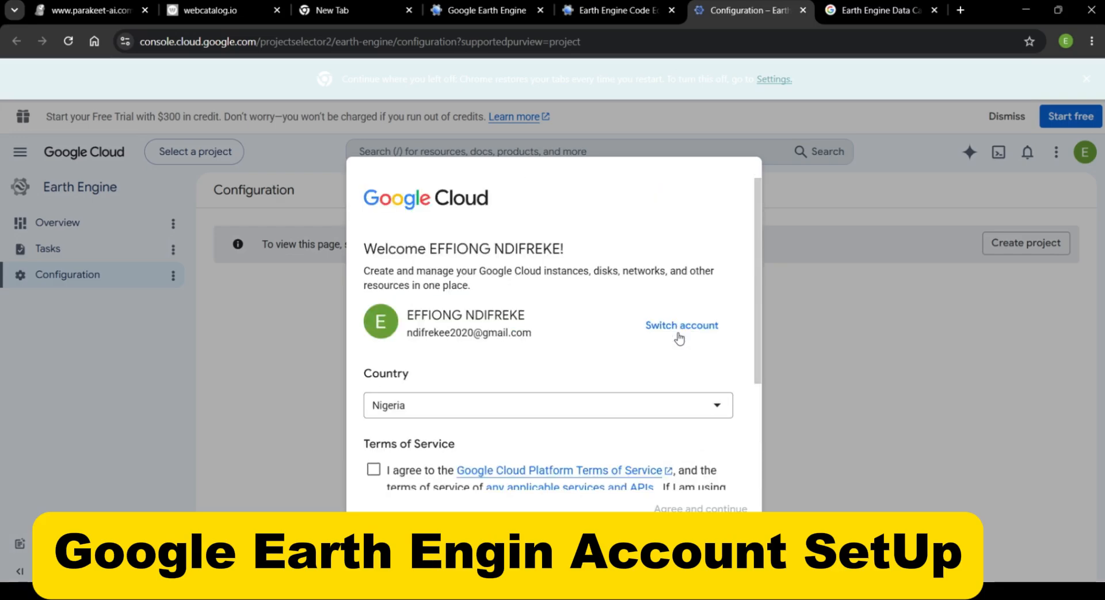
scroll(680, 340, down, 3)
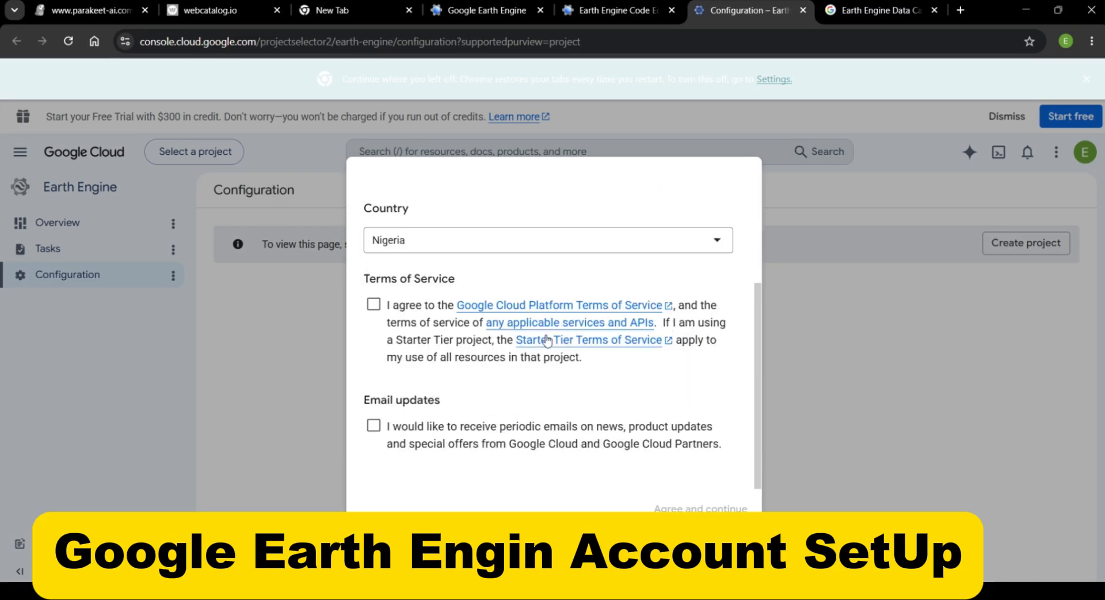
click(374, 309)
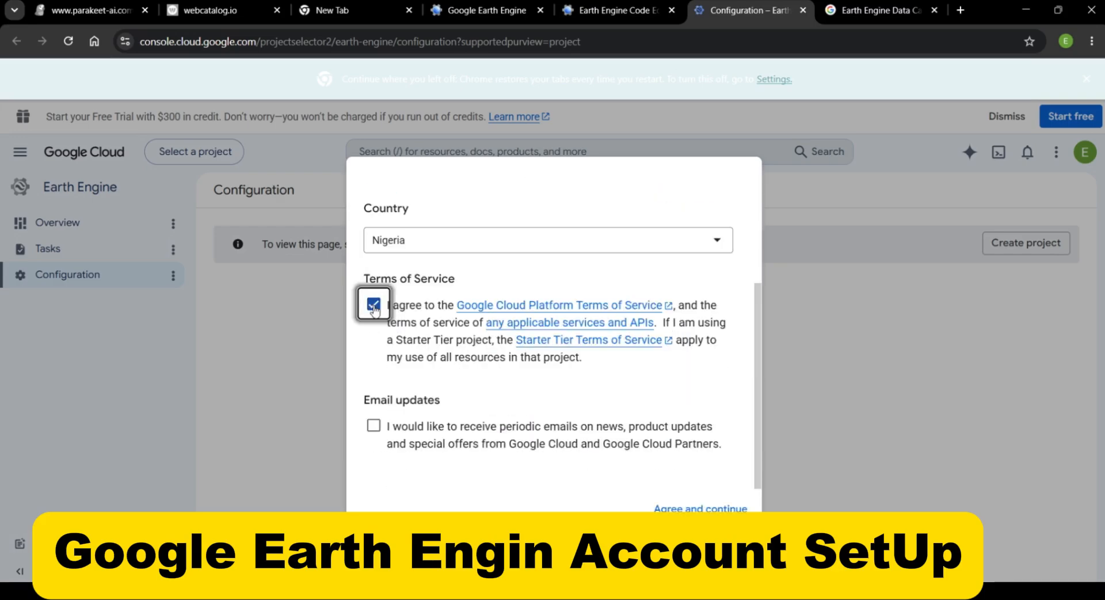
click(373, 427)
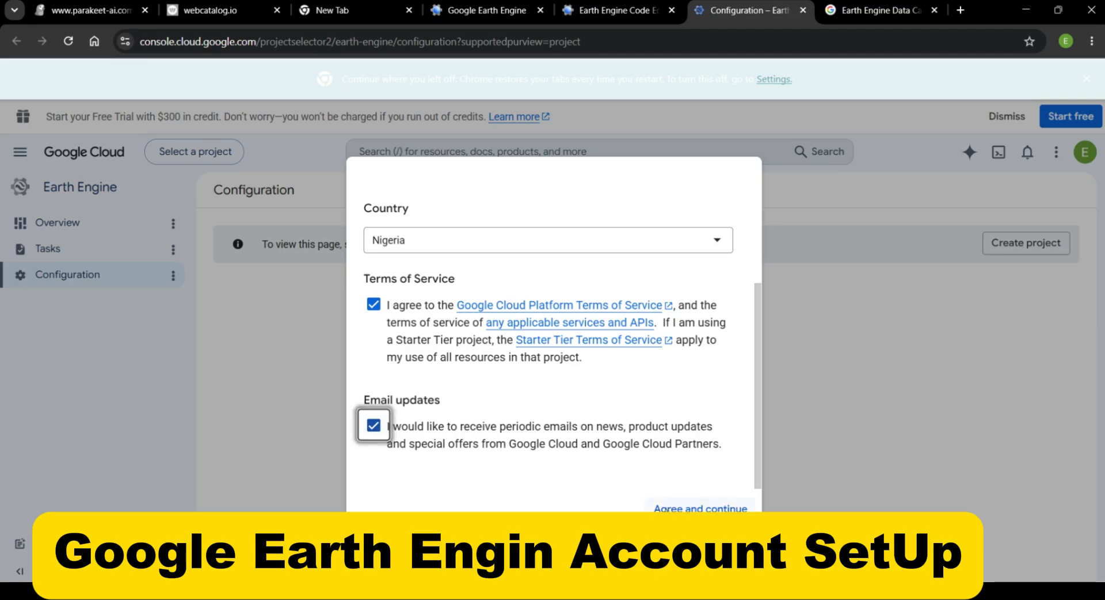
click(664, 510)
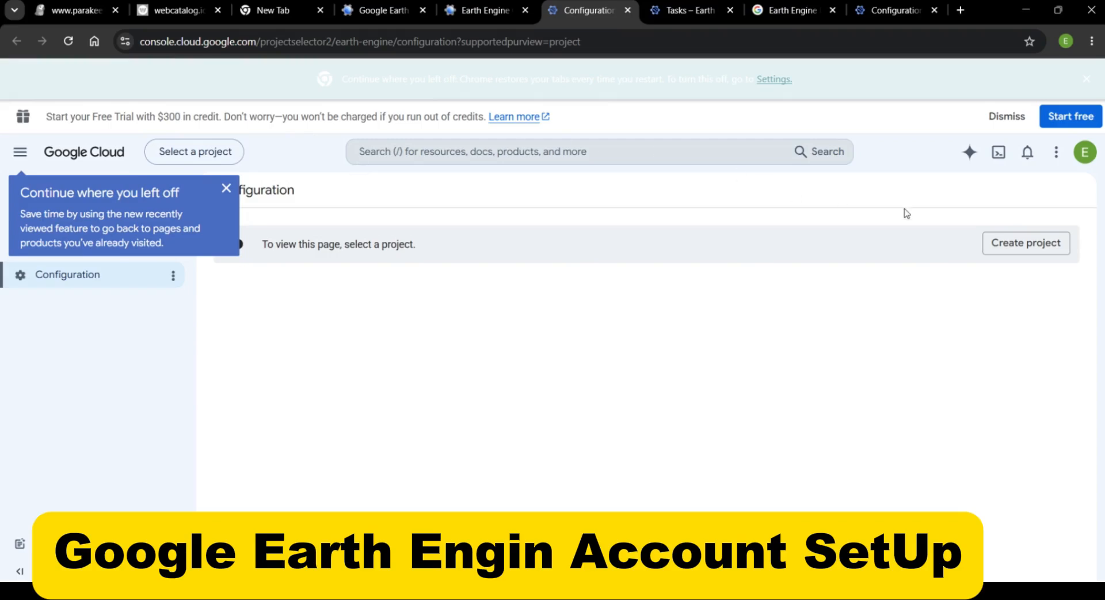
Start a new Google Cloud project for Earth Engine and clear its suggested project name
click(1024, 244)
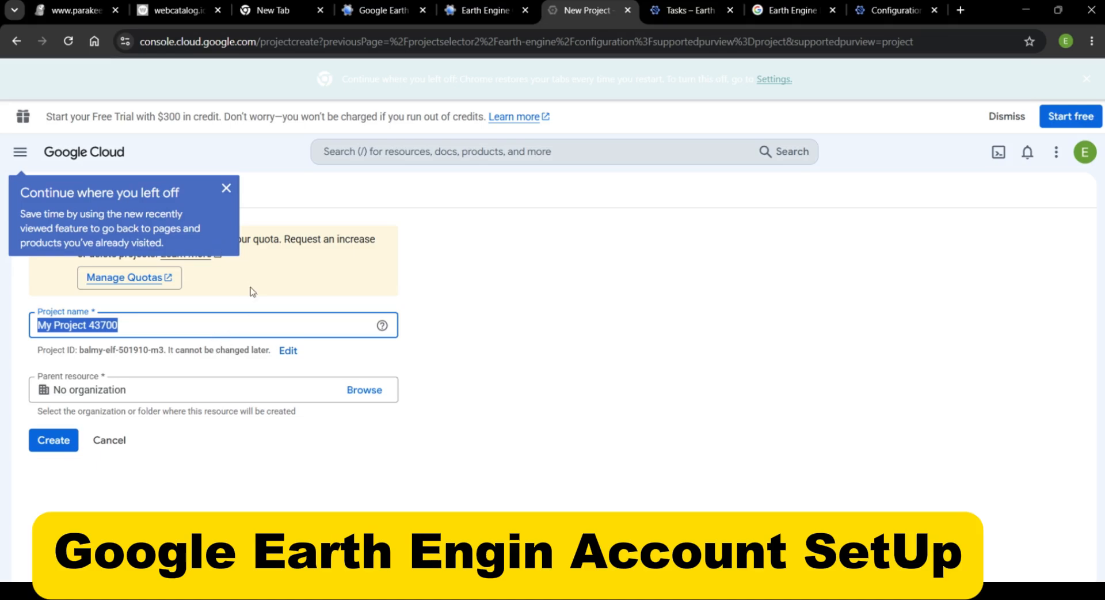
click(226, 188)
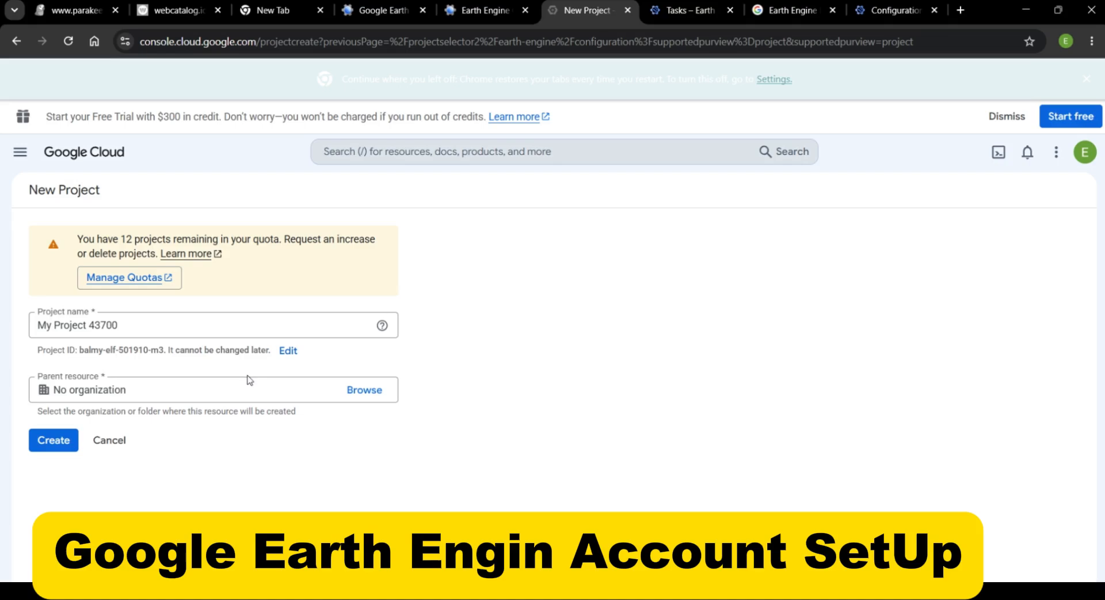
triple_click(117, 326)
drag(117, 325, 34, 326)
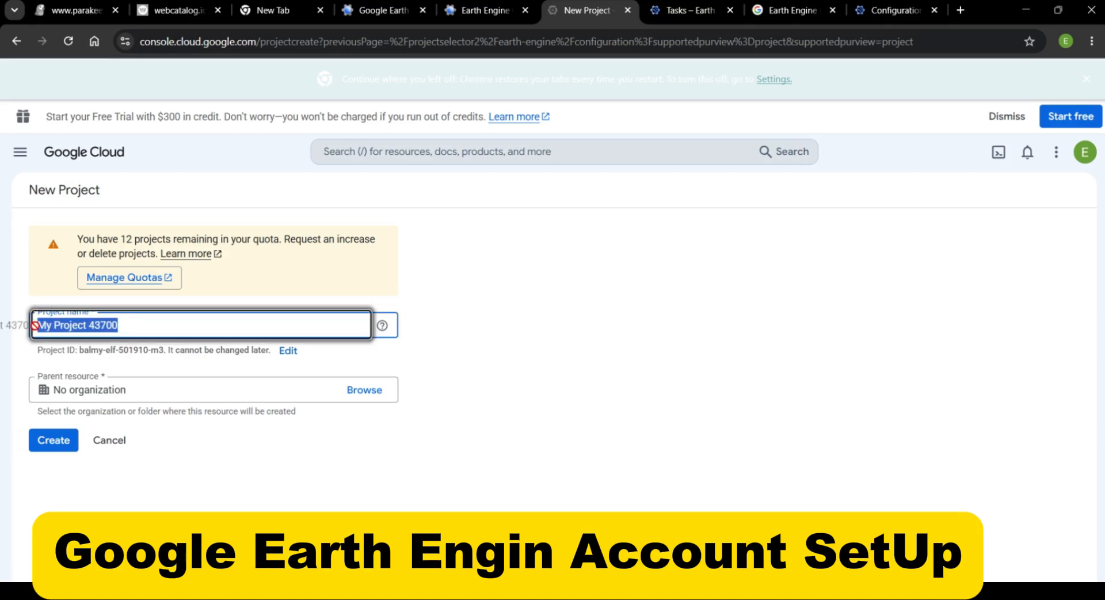
click(127, 327)
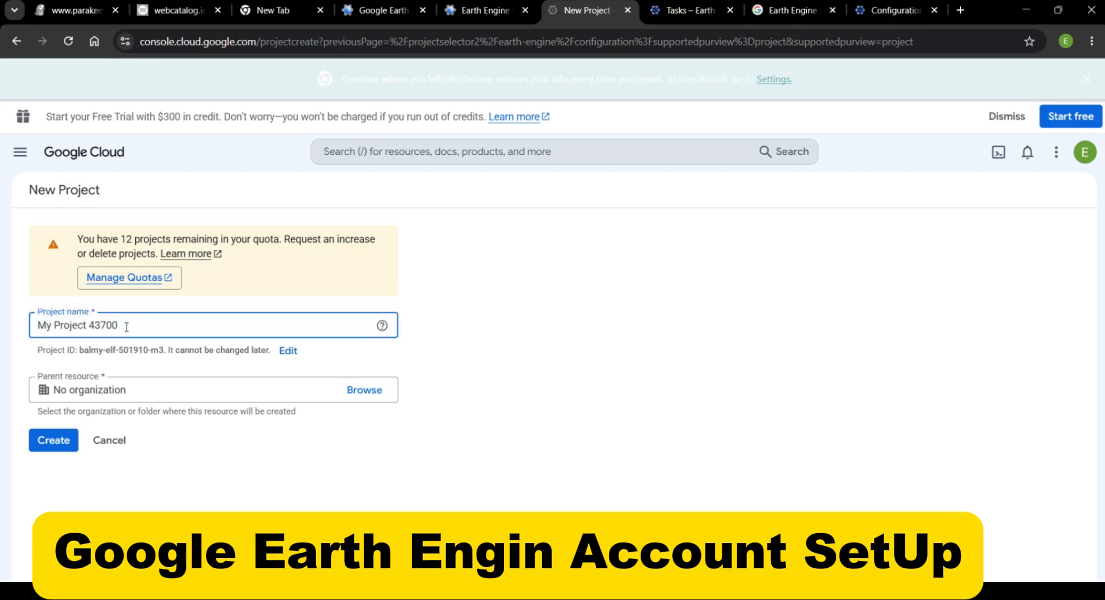
key(BackSpace)
key(BackSpace)
key(BackSpace)
key(BackSpace)
key(BackSpace)
key(BackSpace)
key(BackSpace)
key(BackSpace)
key(BackSpace)
key(BackSpace)
key(BackSpace)
key(BackSpace)
key(BackSpace)
key(BackSpace)
key(BackSpace)
key(BackSpace)
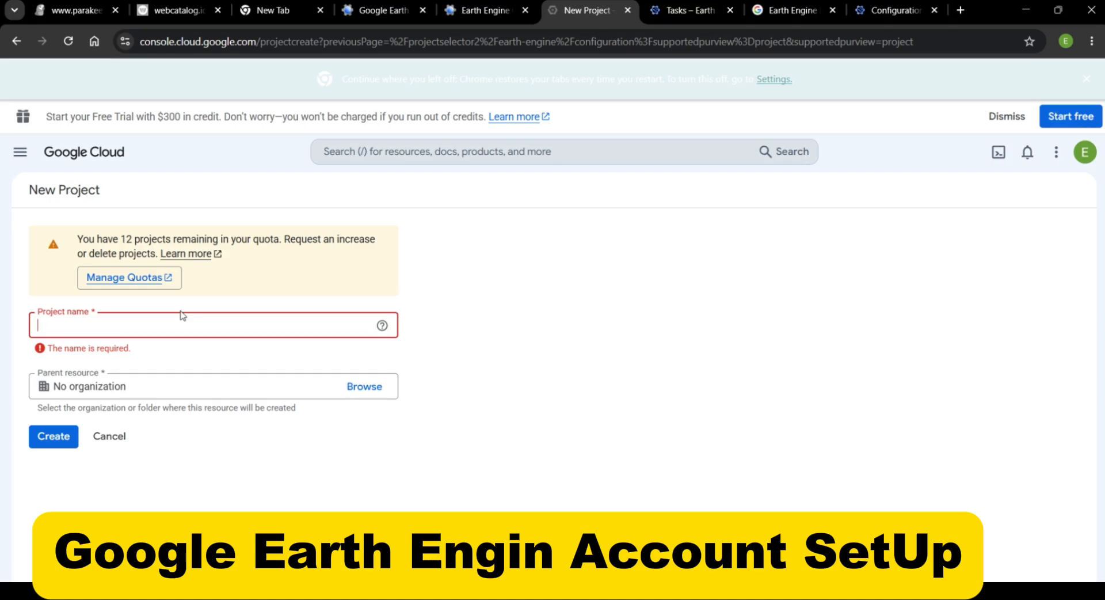
Name the project with the account holder's name in lowercase followed by "-ee-work", and create it under No organization
text(E)
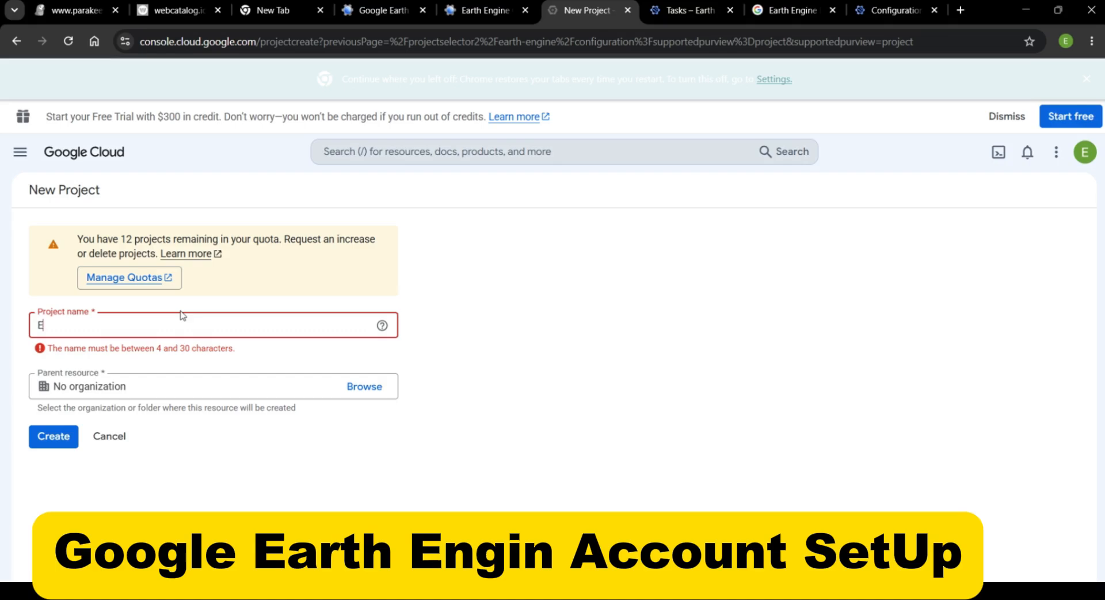
key(BackSpace)
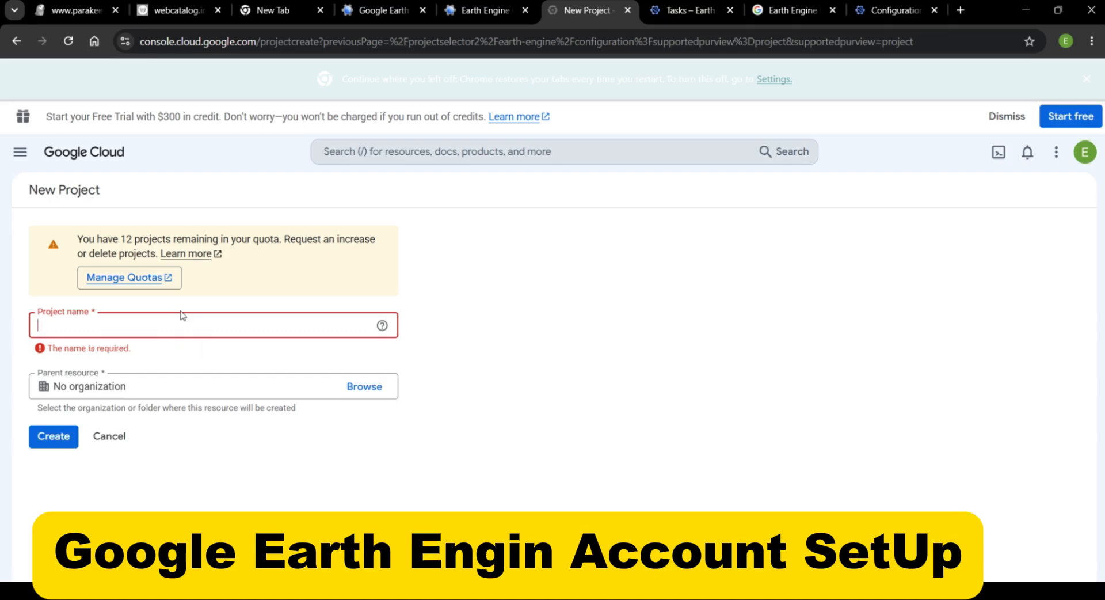
text(e)
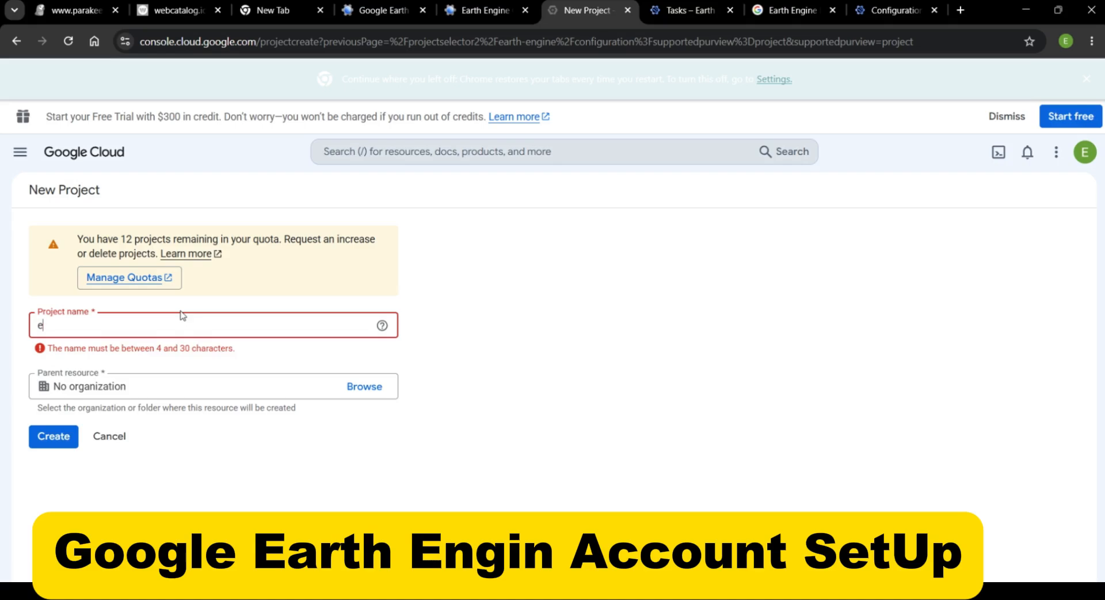
text(ffiong)
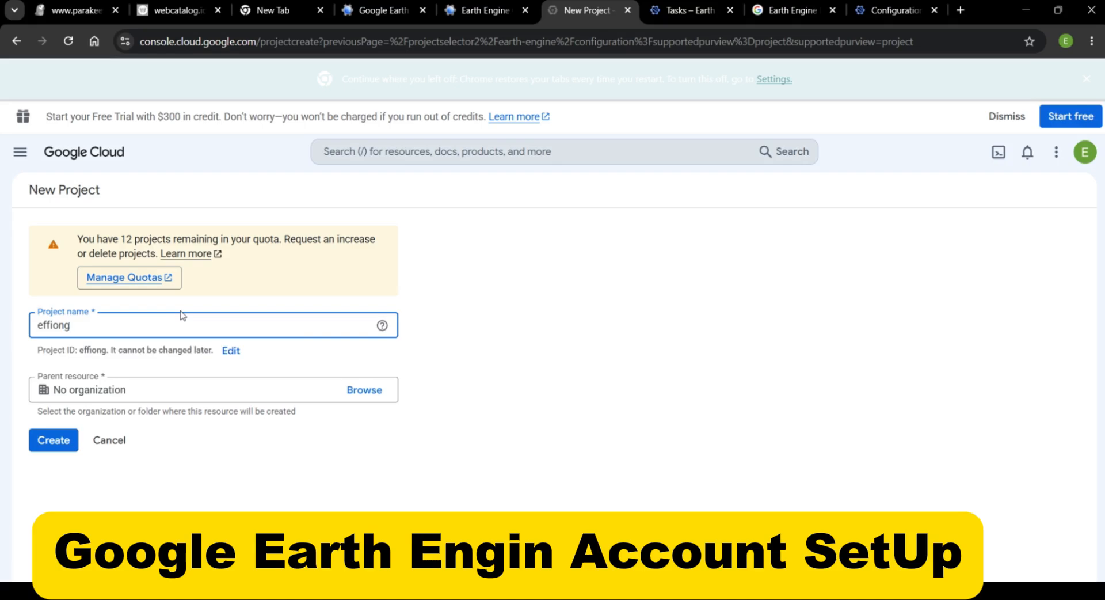
text(_)
key(BackSpace)
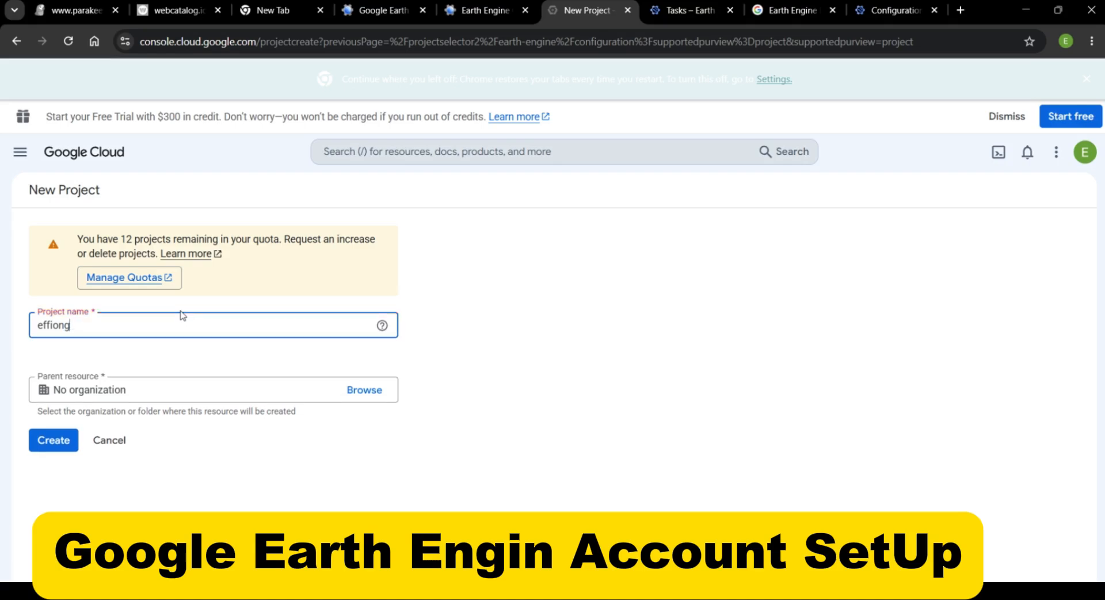
text(-)
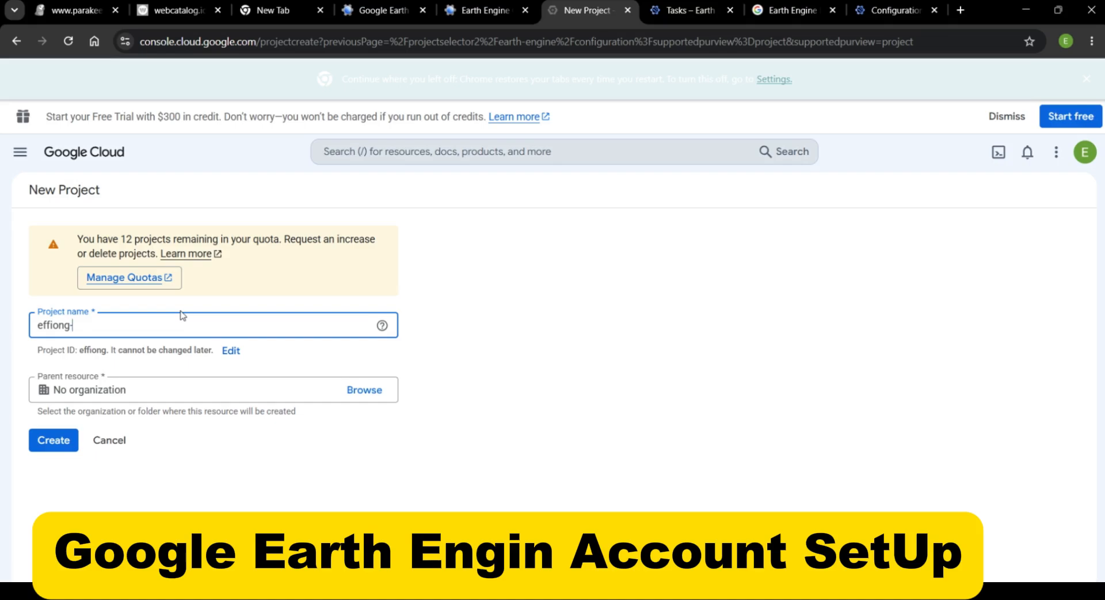
text(ee)
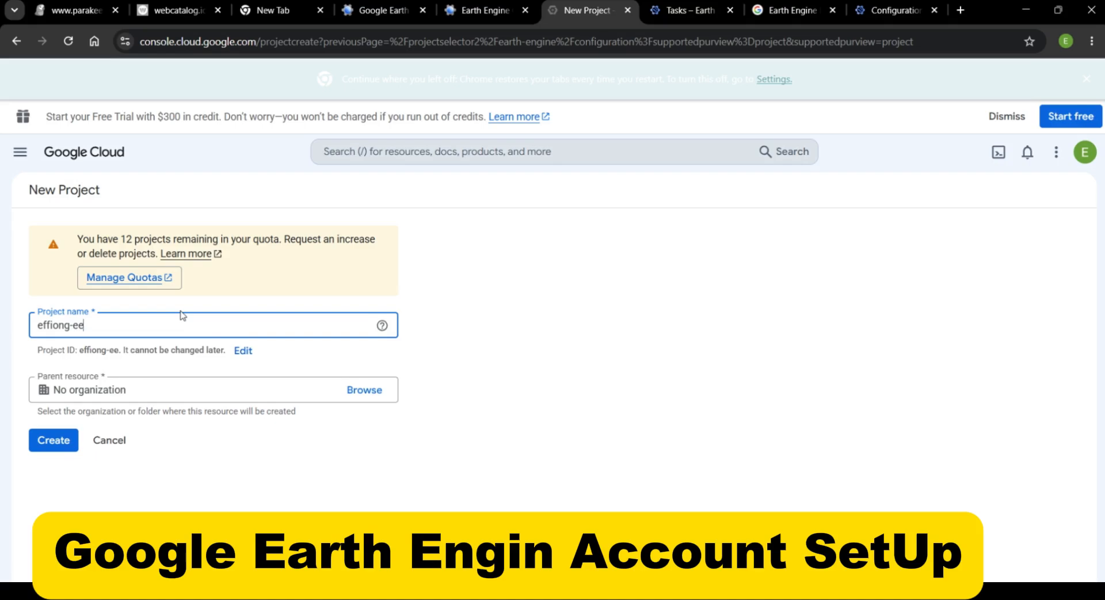
text(-wo)
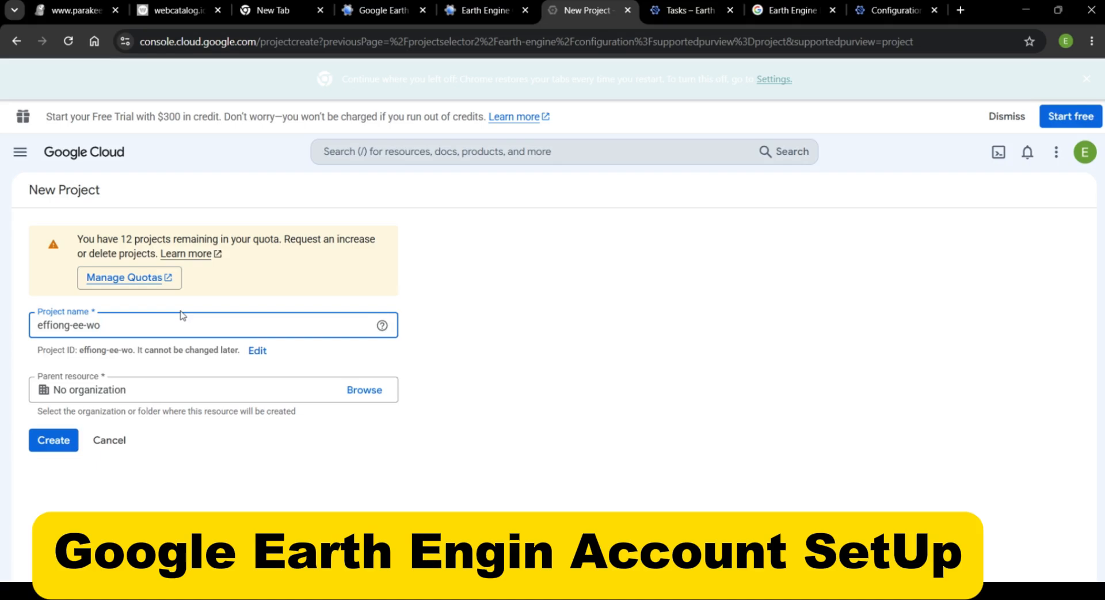
text(r)
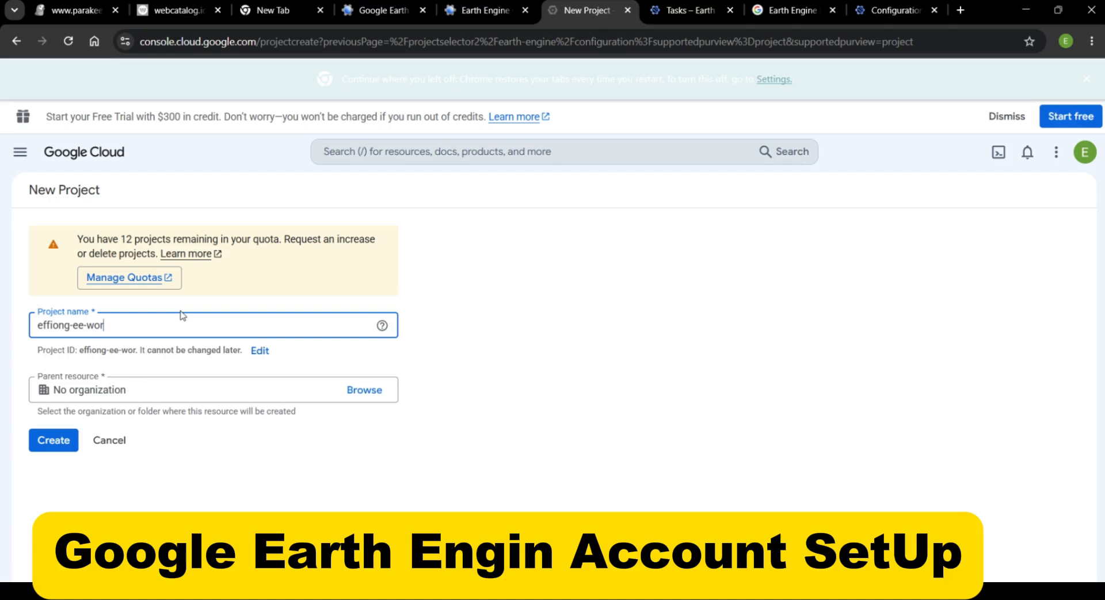
text(k)
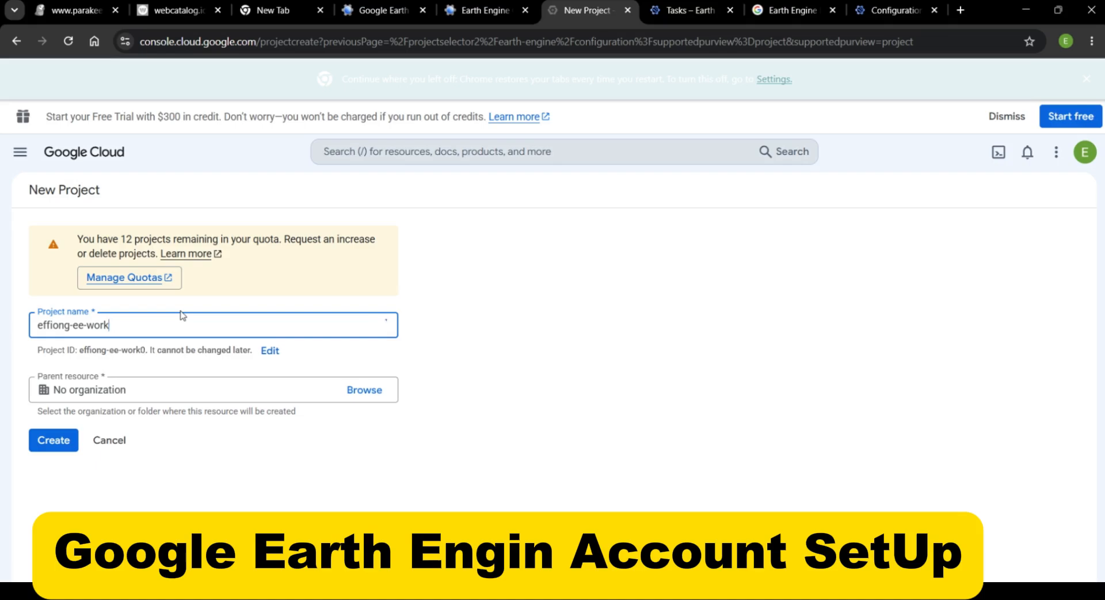
text())
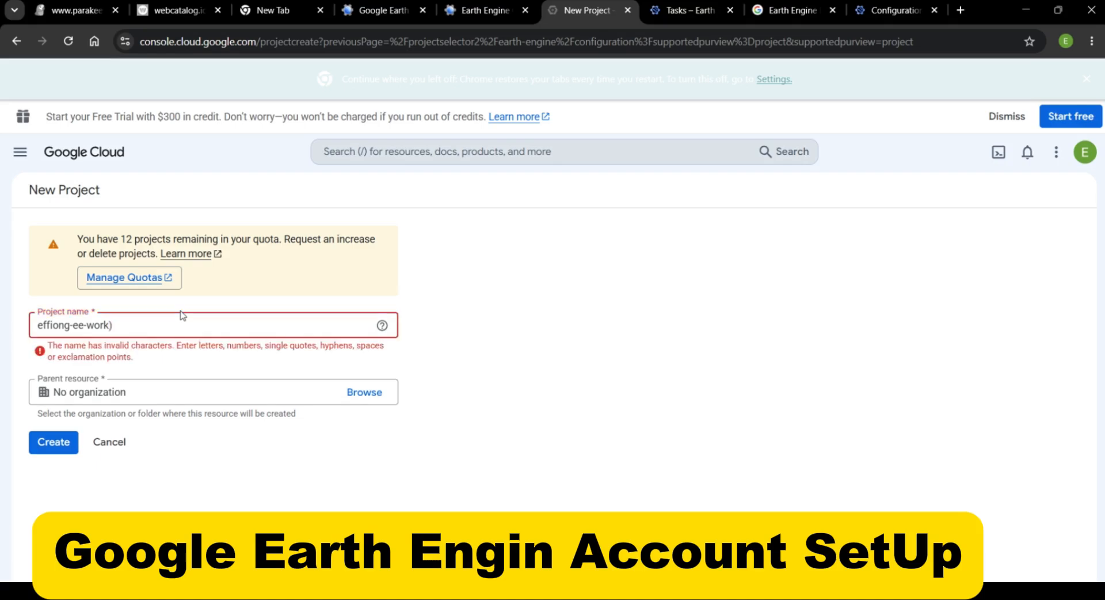
key(BackSpace)
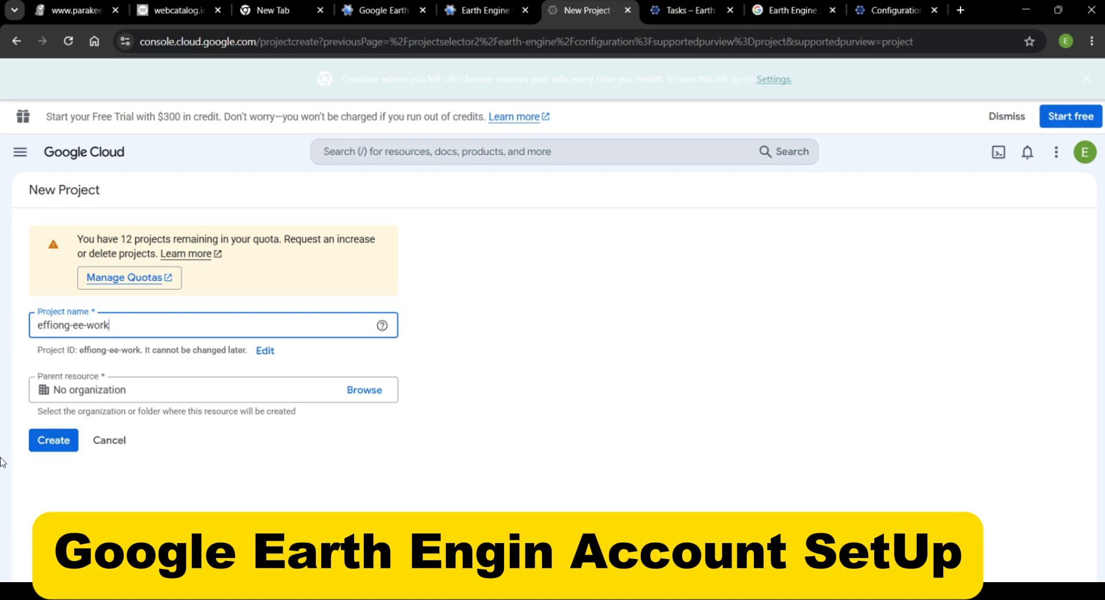
click(47, 441)
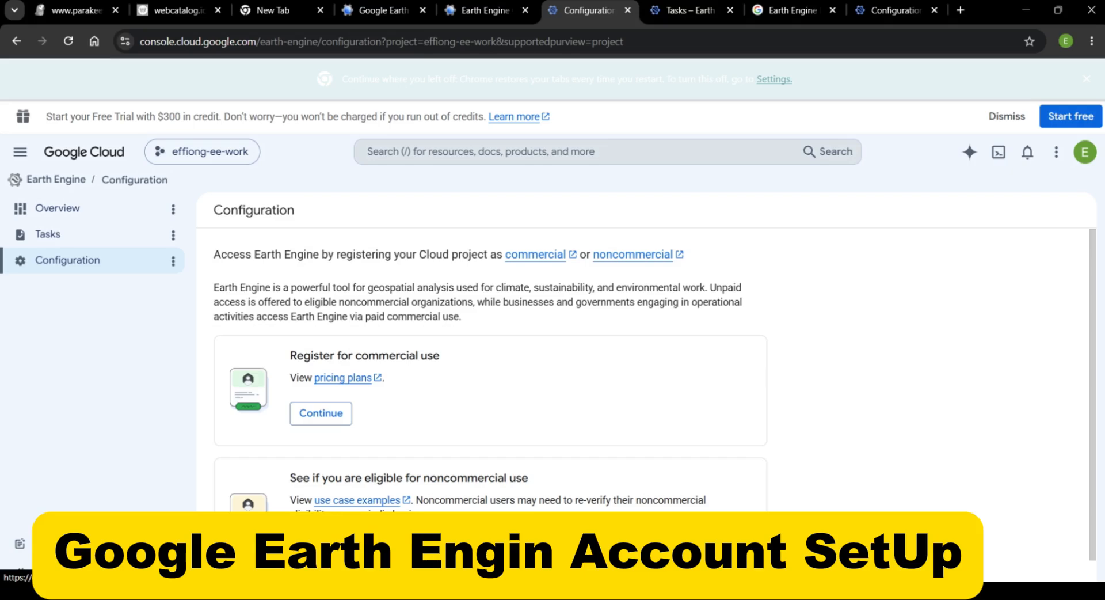
Start the noncommercial registration and submit "Public or private academic institution (including faculty, staff, students)" as the organization type
click(324, 549)
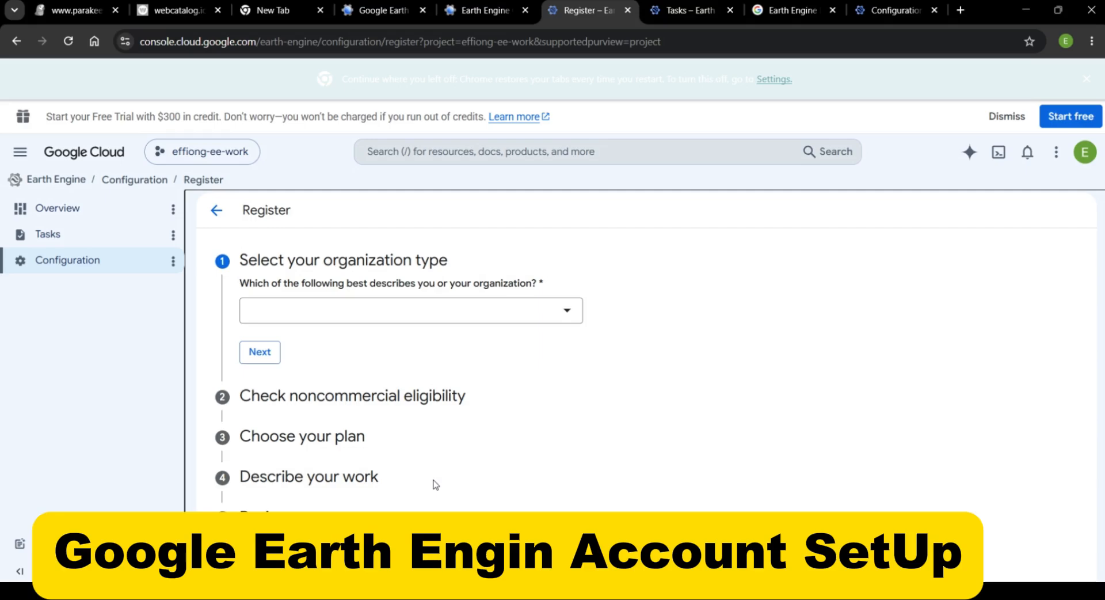
click(565, 318)
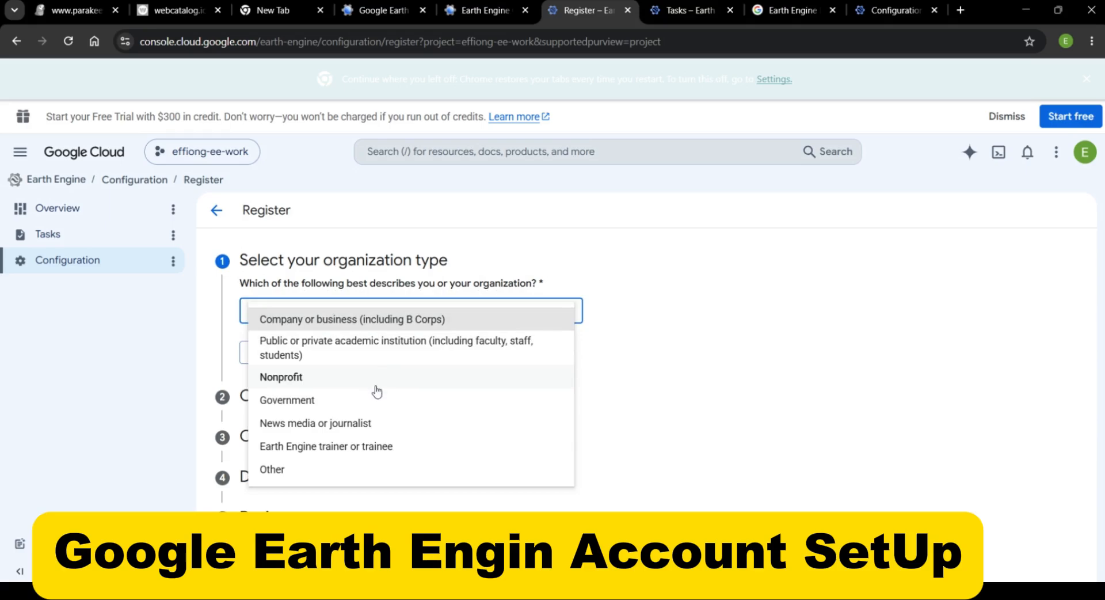
click(362, 347)
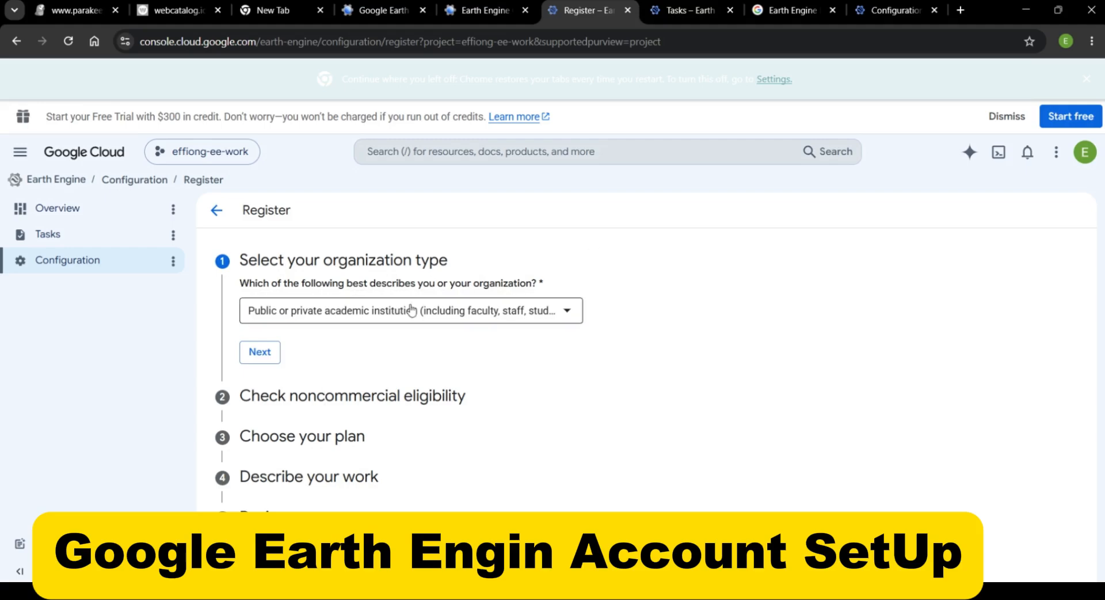
click(257, 353)
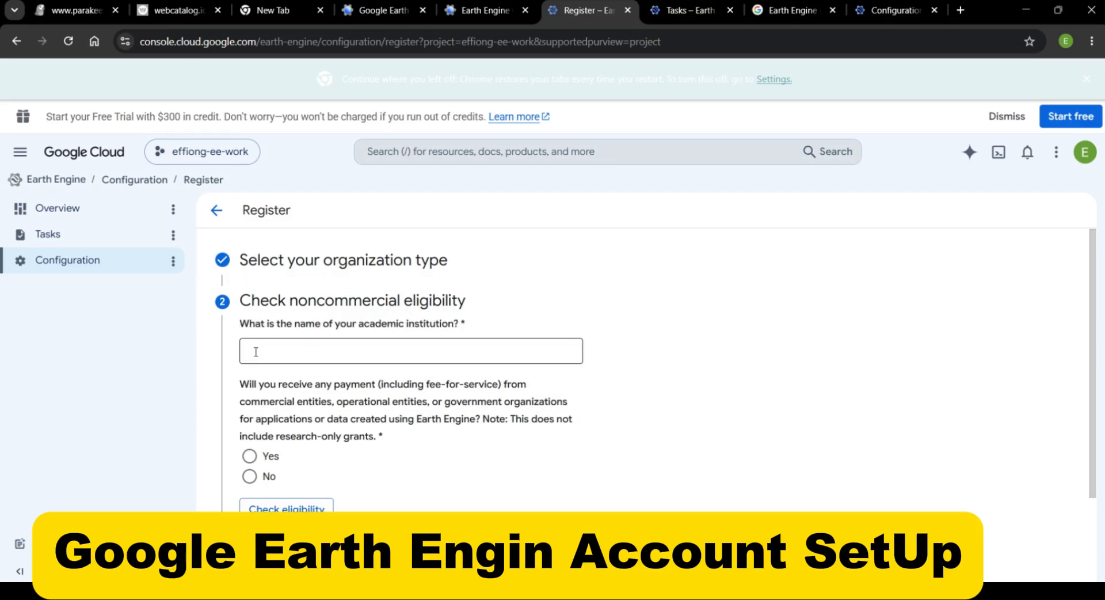
Enter "akwa ibom state university" as the name of the academic institution in the noncommercial eligibility check
click(248, 357)
text(ak)
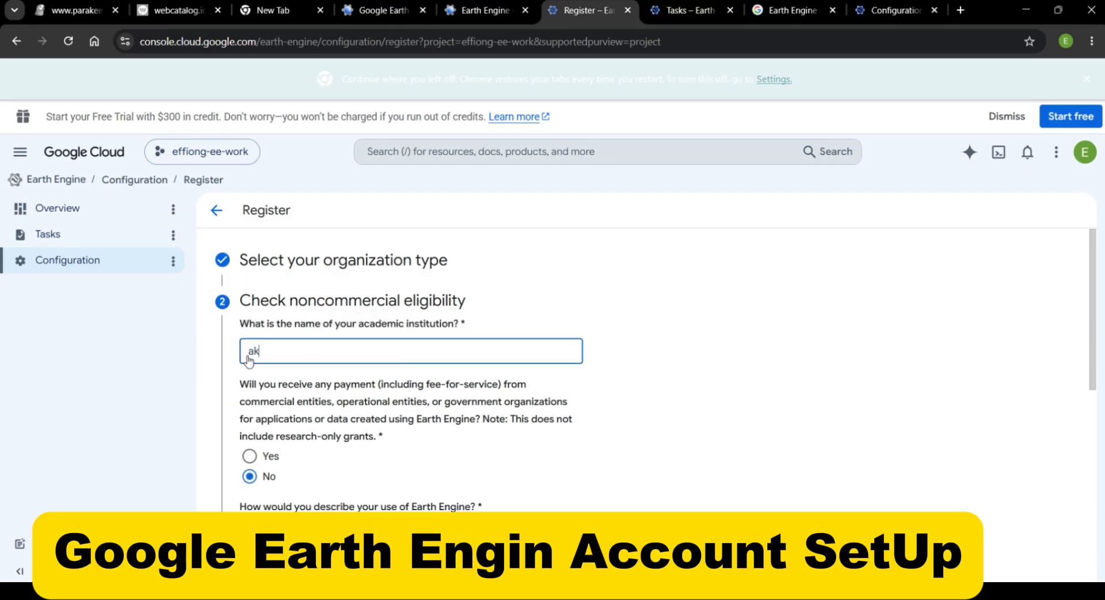
text(wa ibom state)
text(unu)
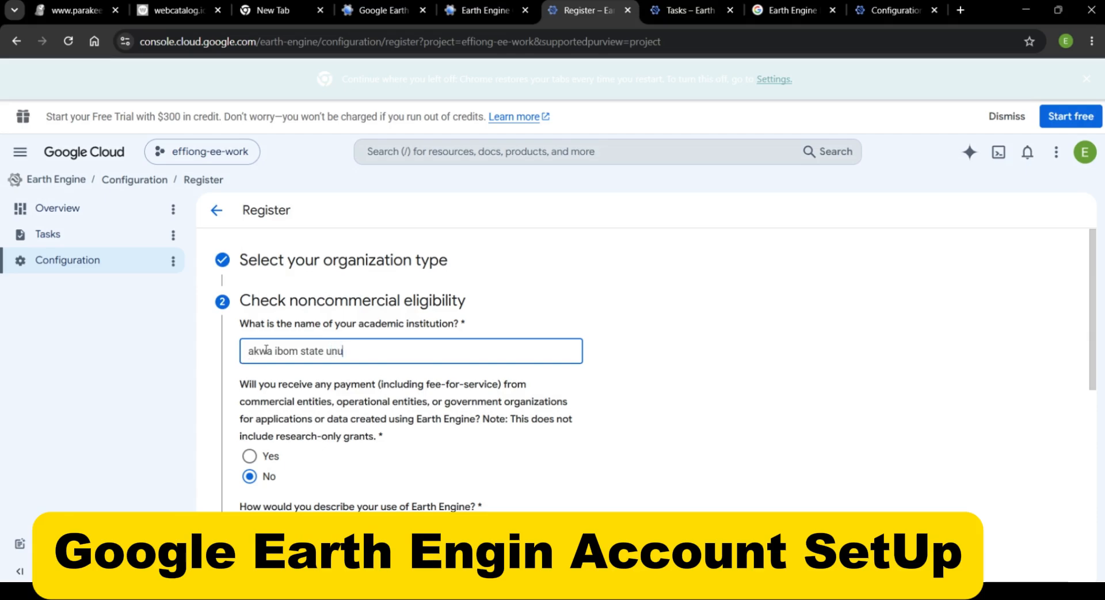
key(BackSpace)
text(iversity)
Describe the use of Earth Engine as "Scientific research" in the eligibility questions
scroll(270, 415, down, 3)
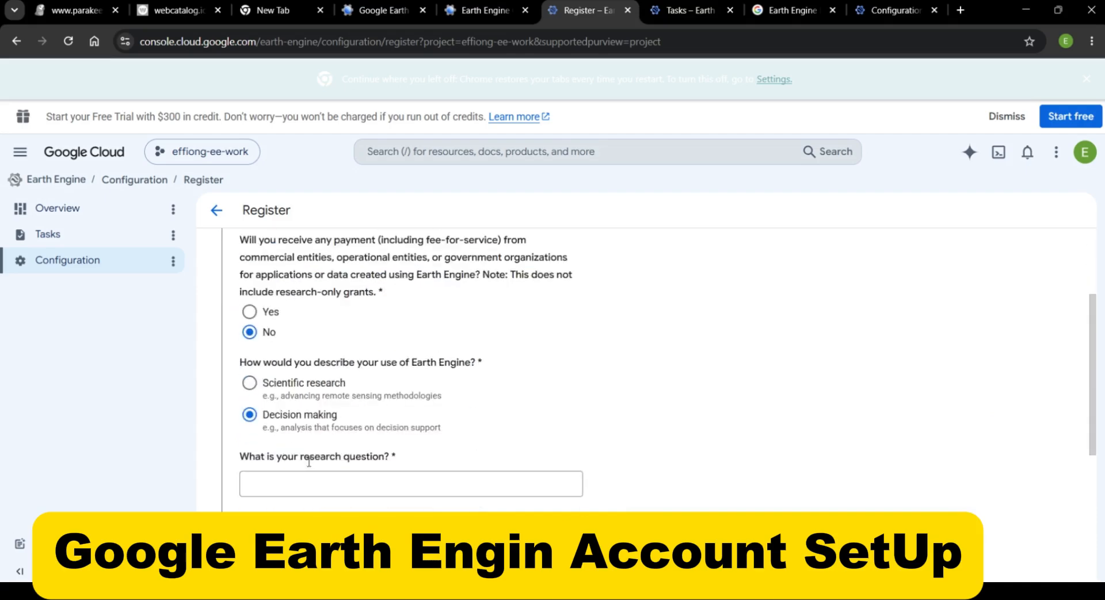
click(250, 384)
scroll(390, 429, down, 5)
scroll(393, 429, up, 2)
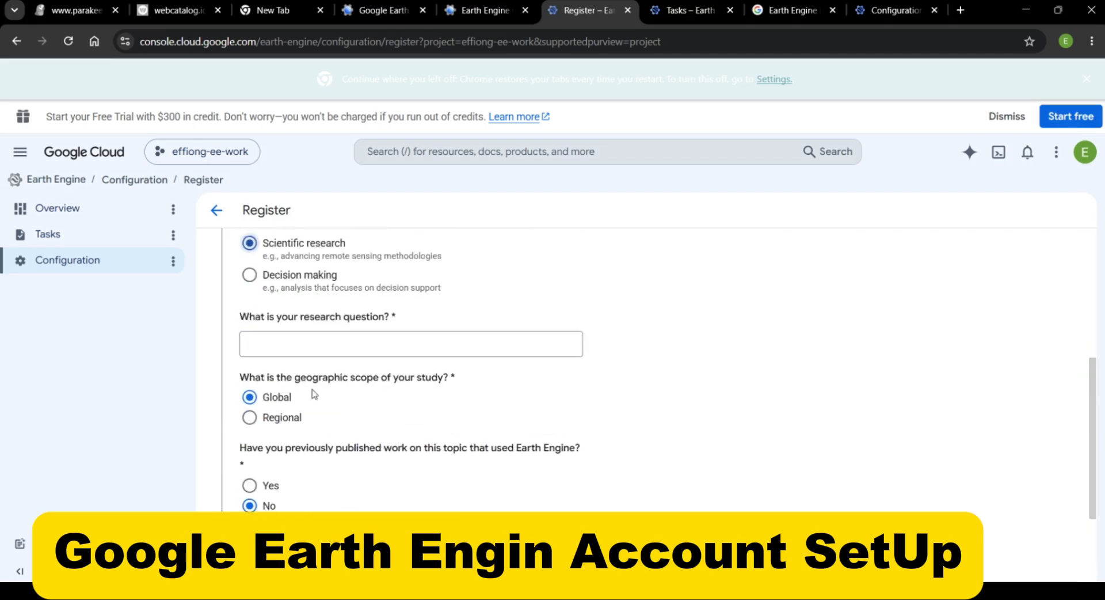
Enter the research question "How to time-series satellite data be used to monitor coastal erosion and mangrov forest dynamics along the Akwa Ibom Coastline?"
click(279, 345)
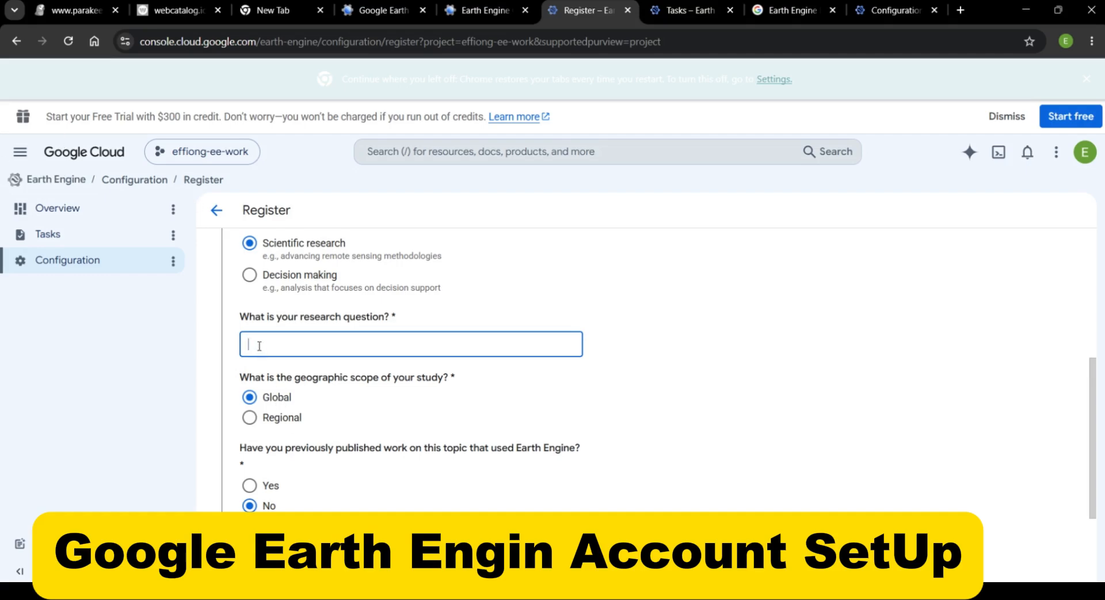
text(w)
key(BackSpace)
text(How r)
key(BackSpace)
text(to time-seri)
text(e)
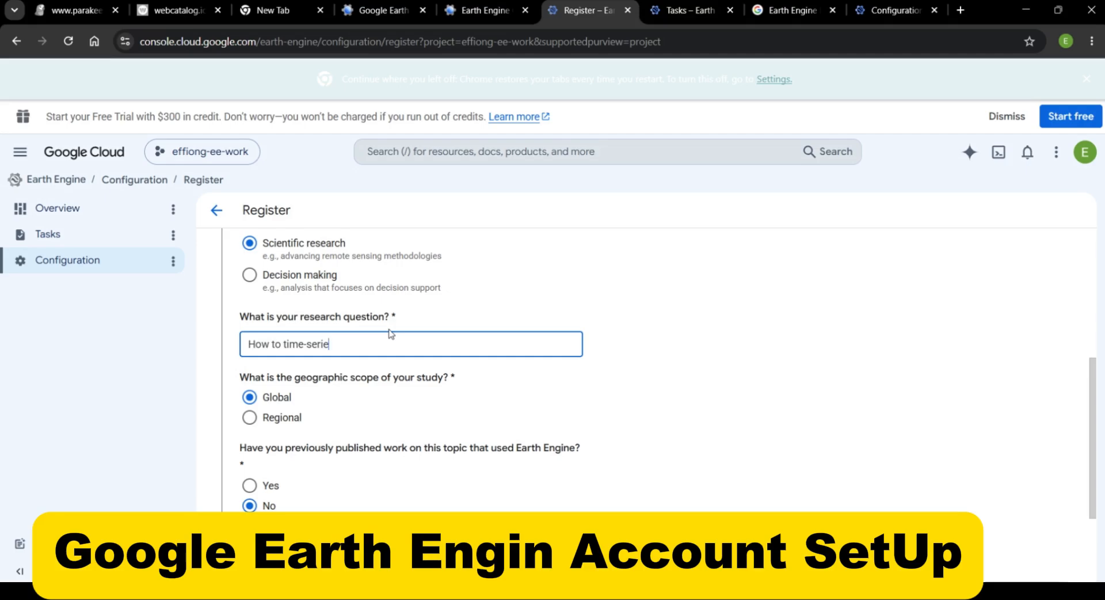
text(s satellite data be used to monitor)
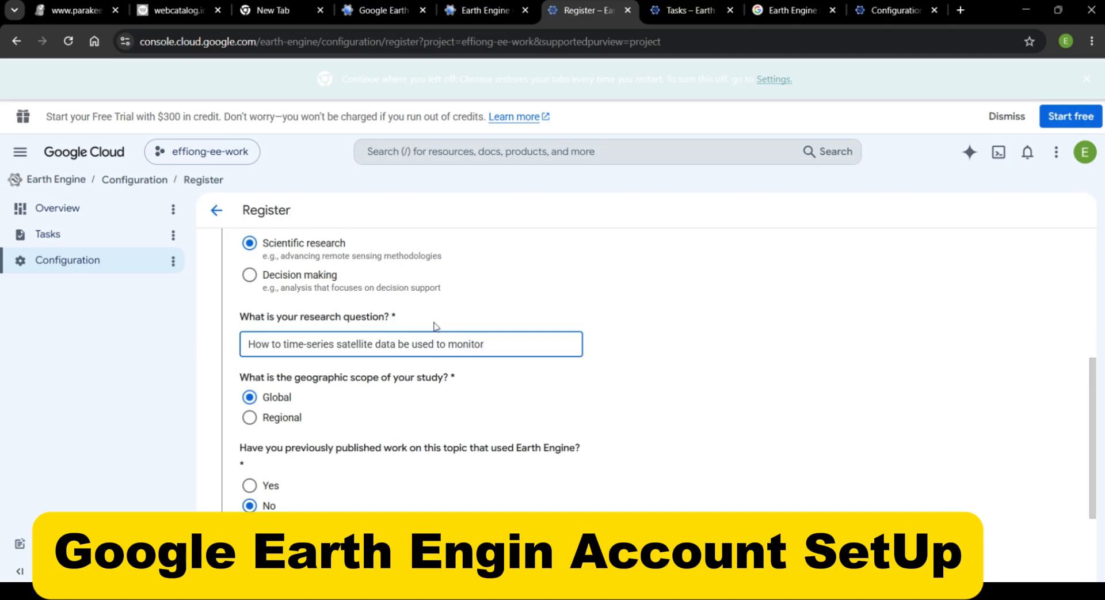
text( coastal erosio)
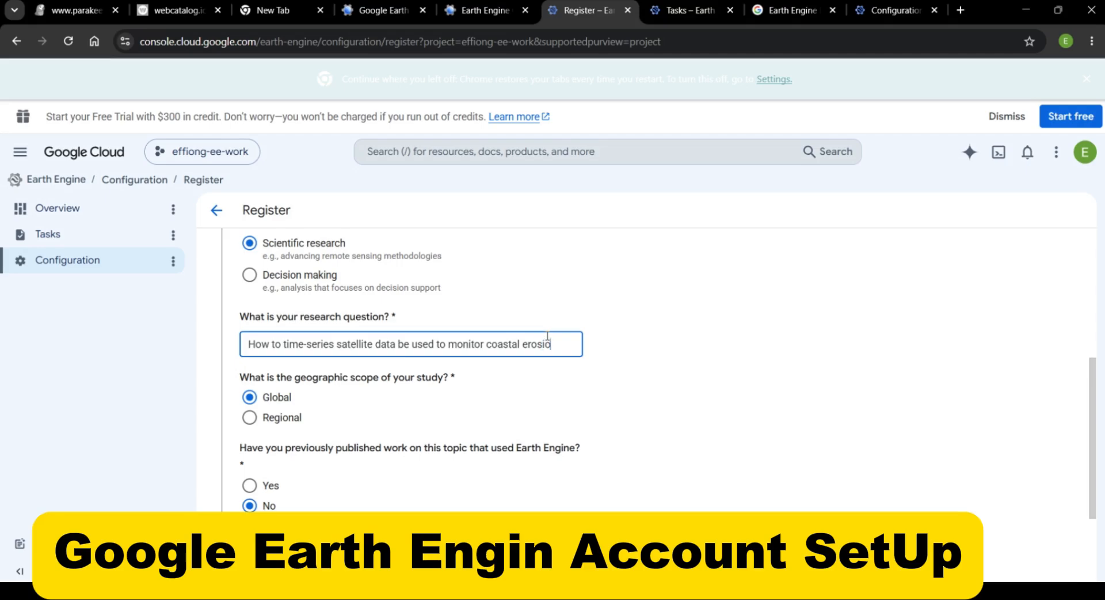
text(n and)
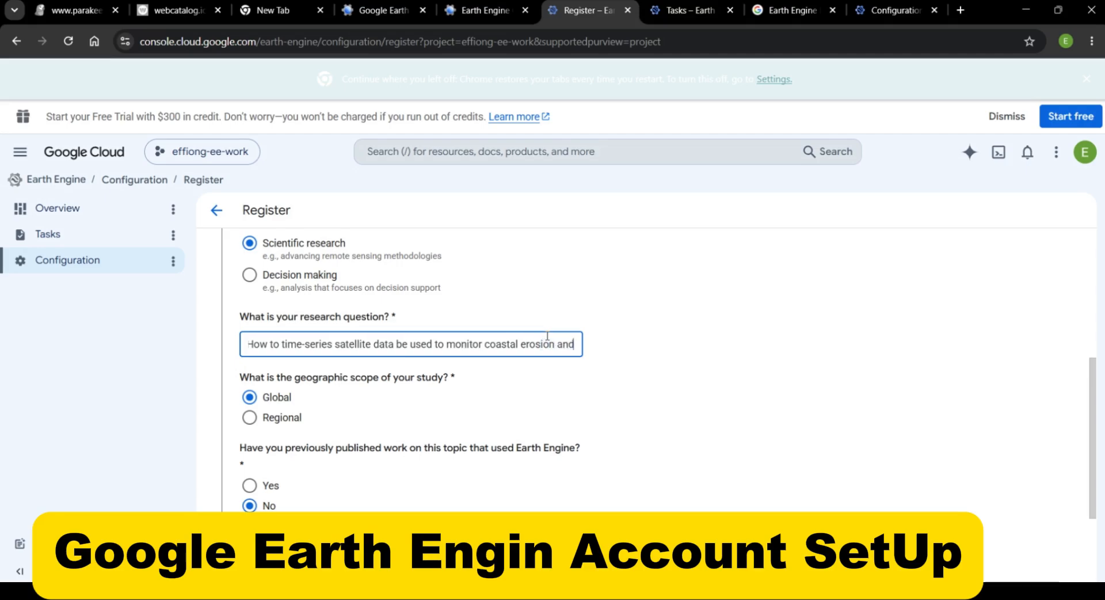
text( m)
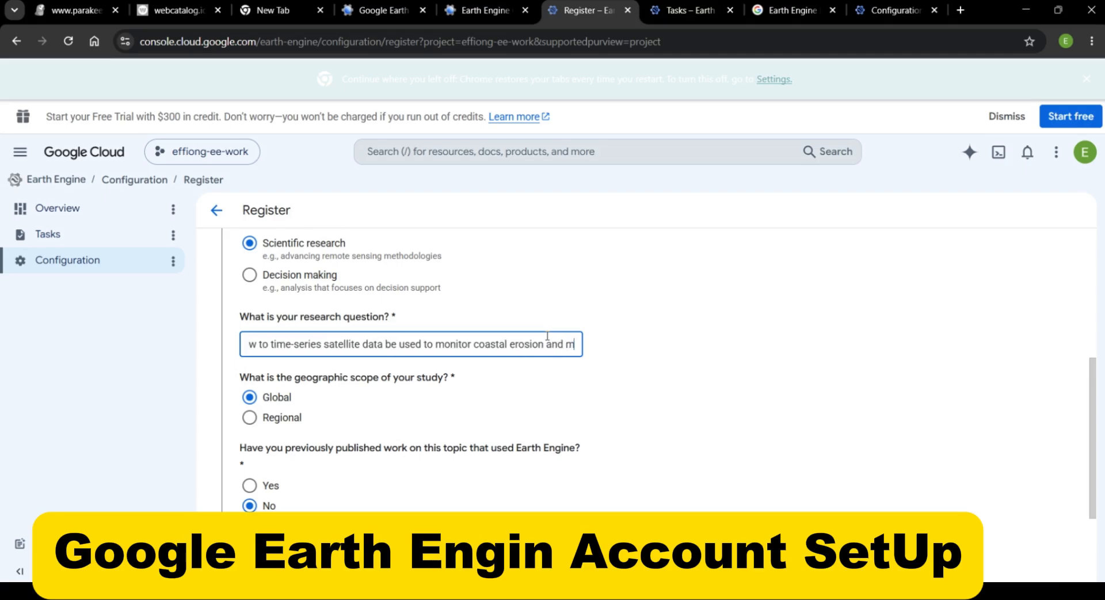
text(angrov)
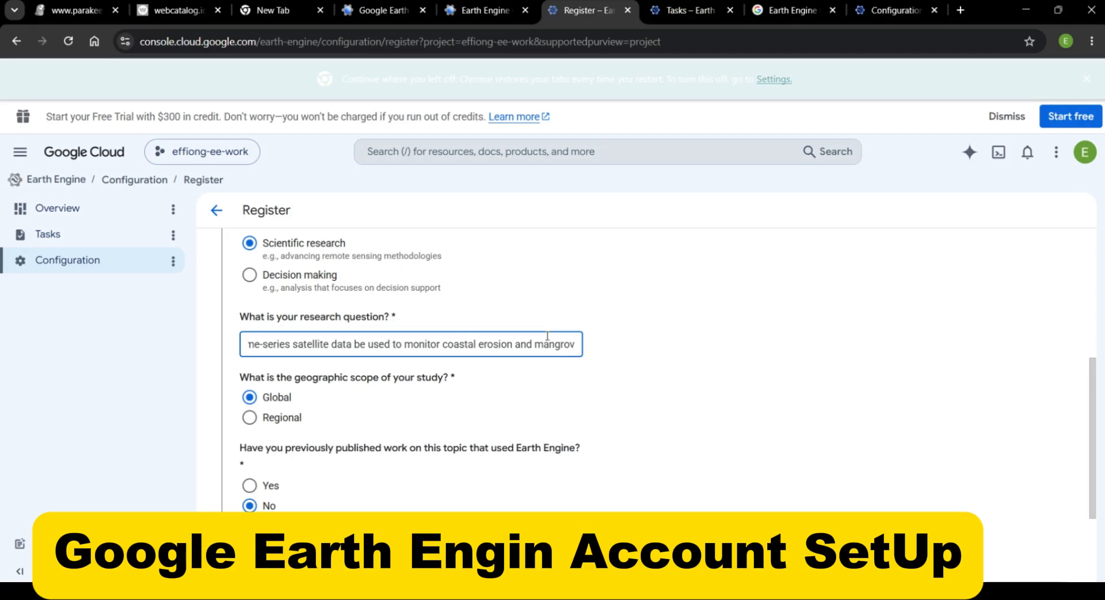
text( fp)
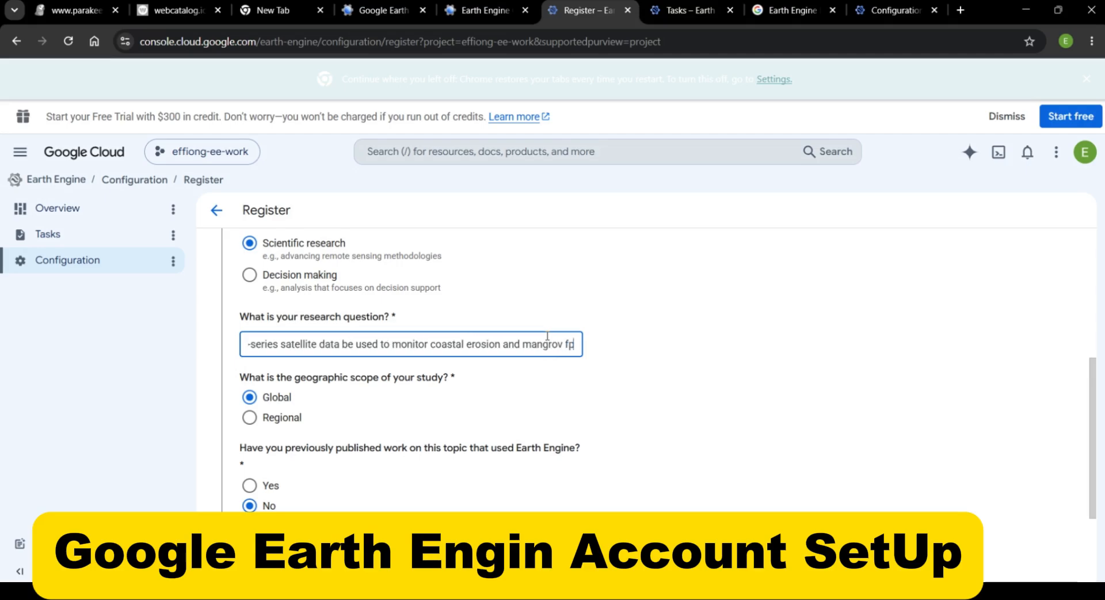
key(BackSpace)
key(BackSpace)
key(BackSpace)
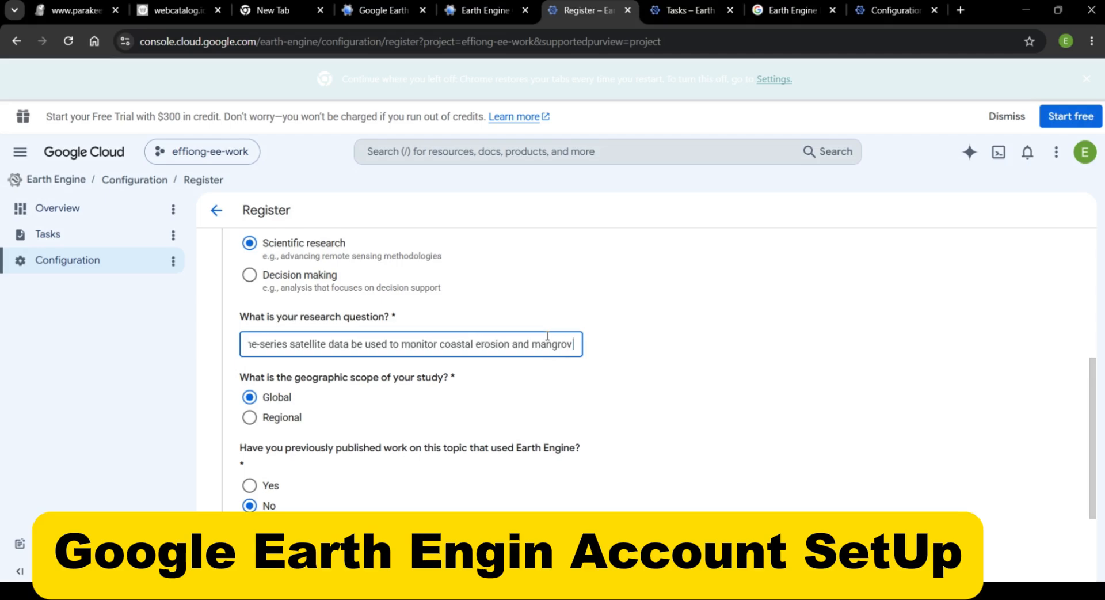
text(f)
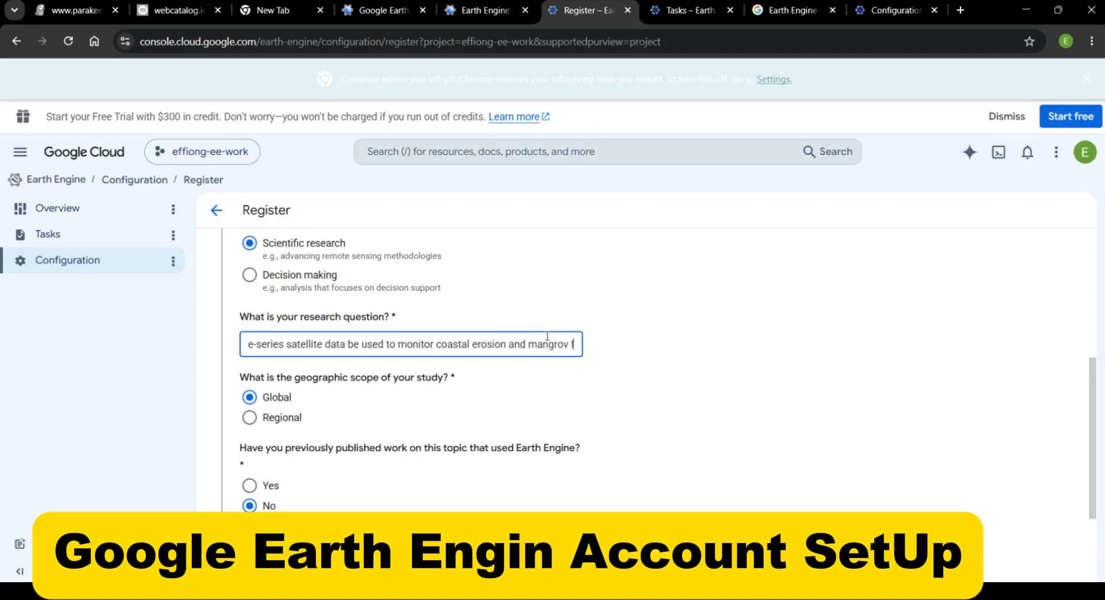
text(ore)
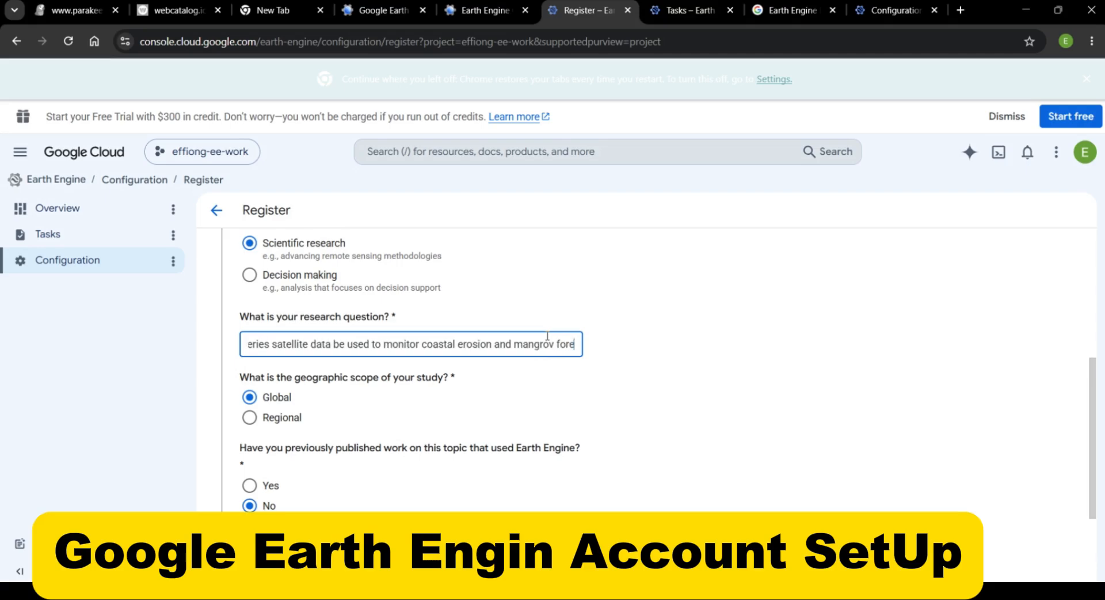
text(st)
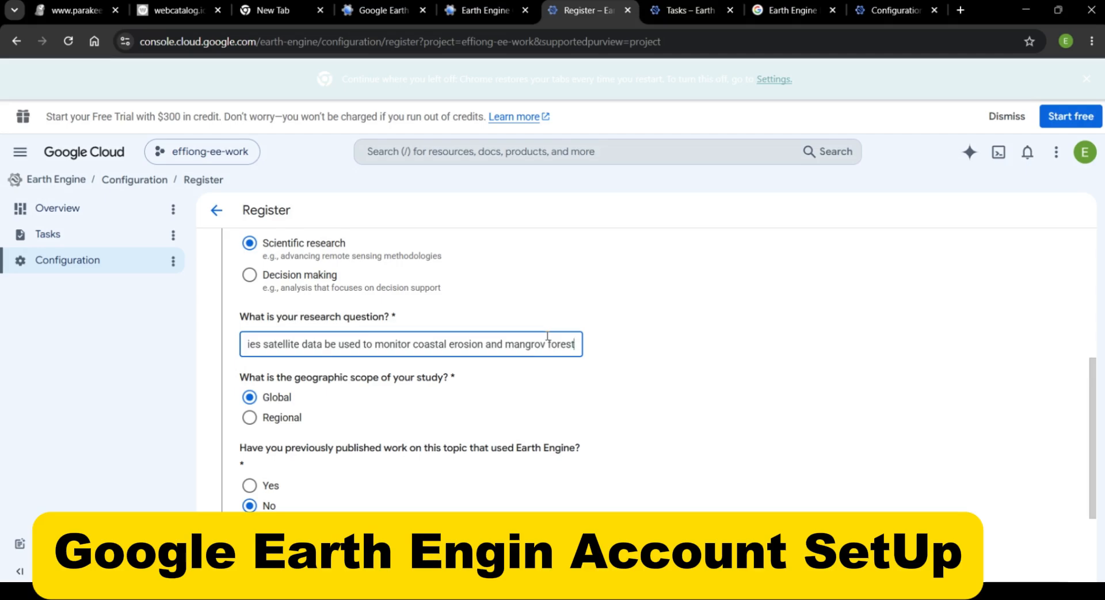
text( d)
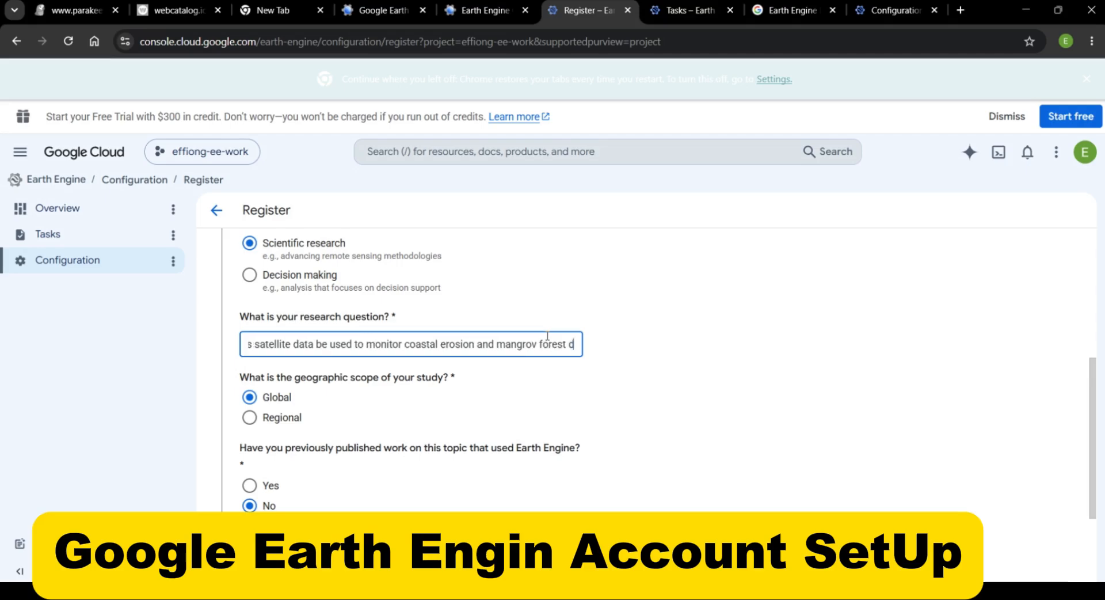
text(yn)
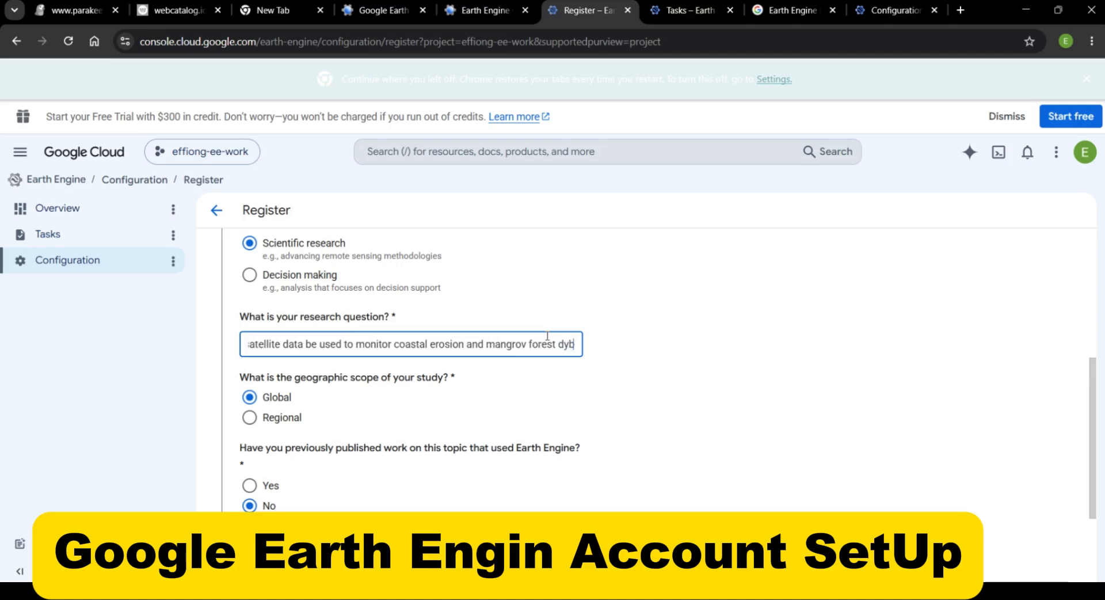
key(BackSpace)
text(nami)
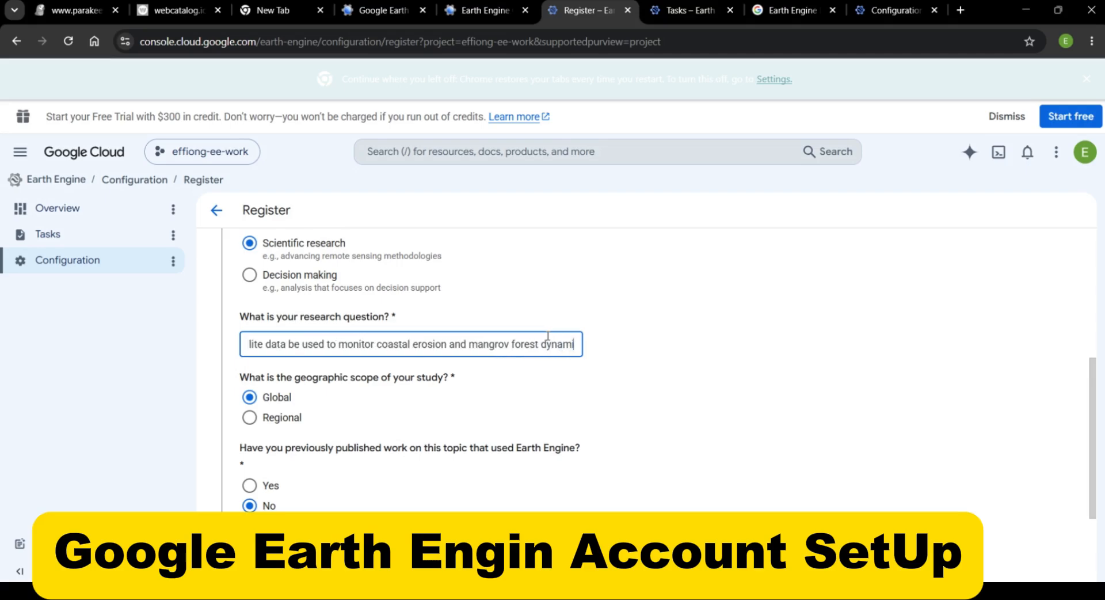
text(cs)
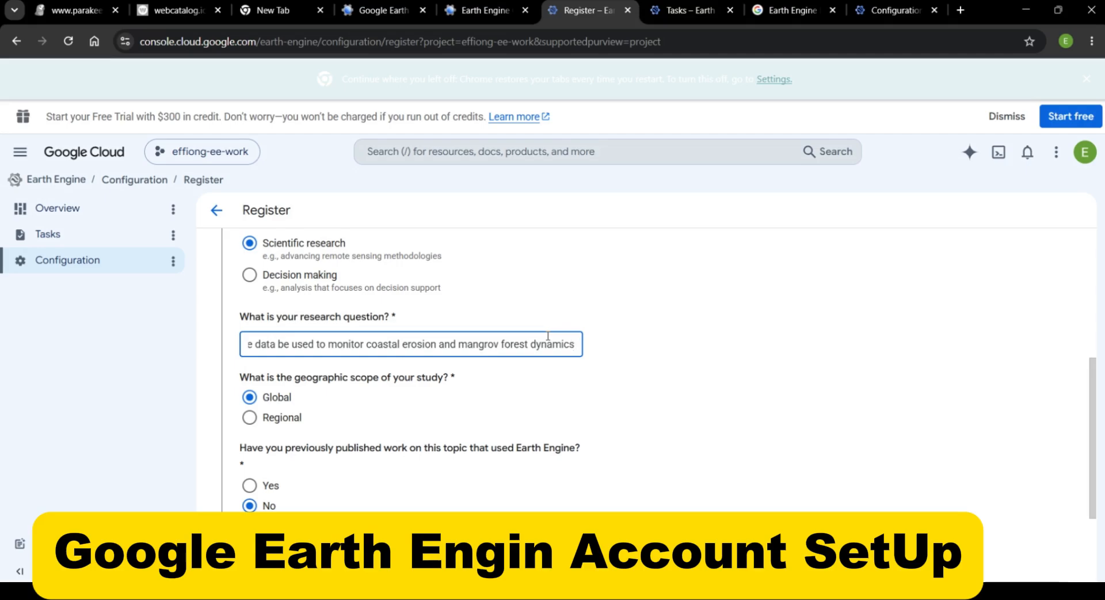
text( alo)
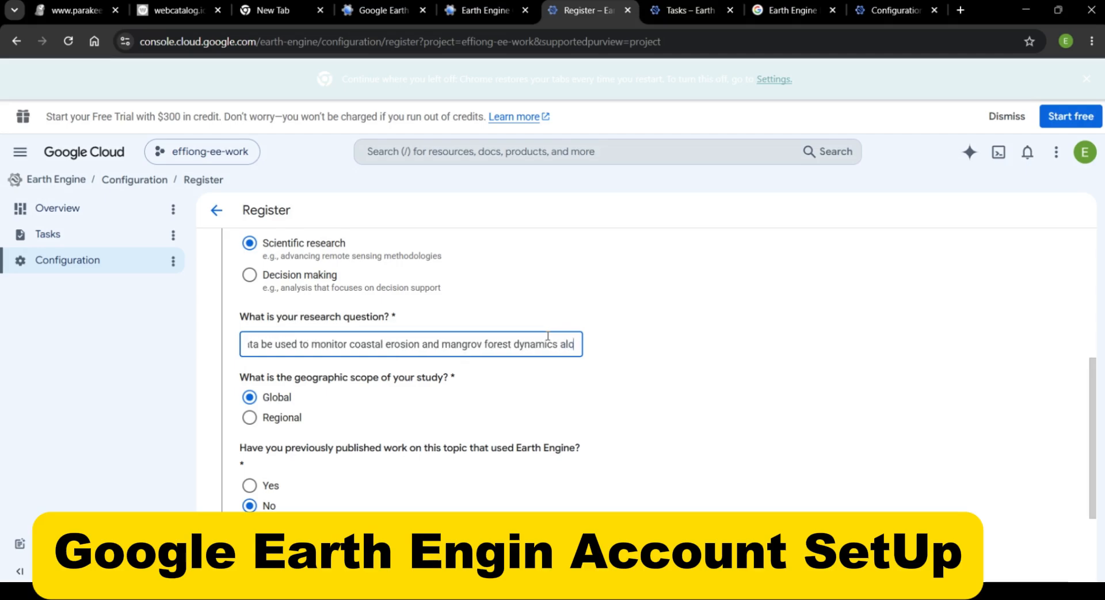
text(ng)
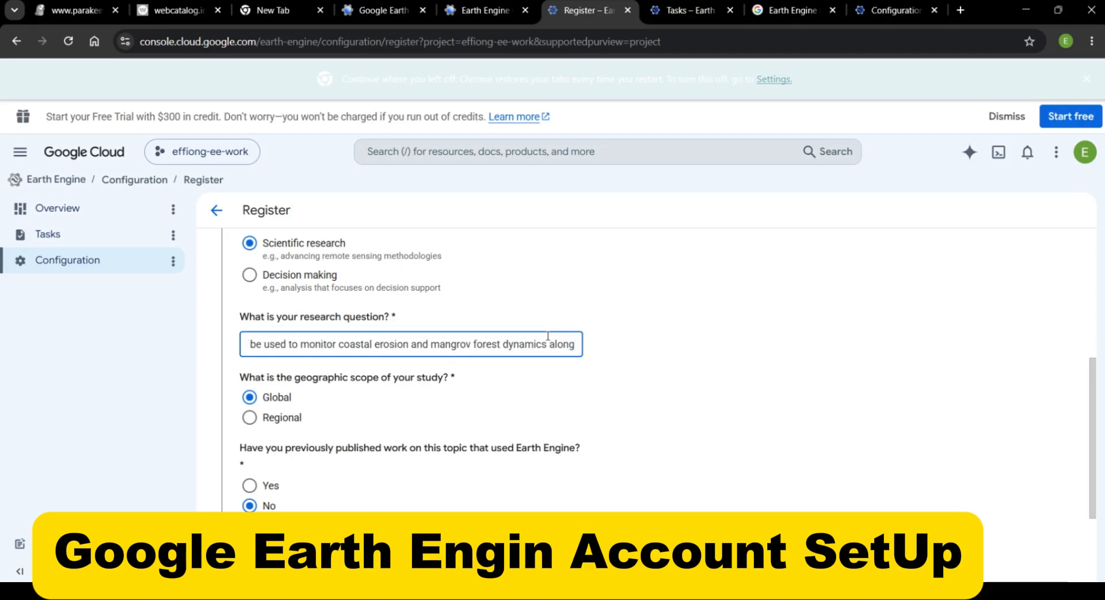
text( the)
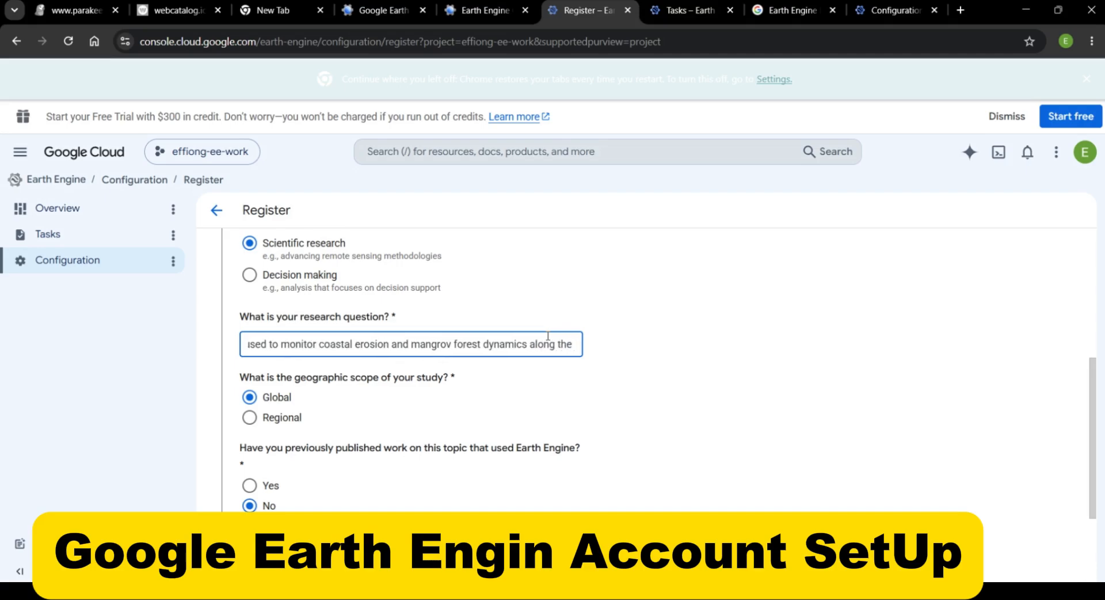
text( A)
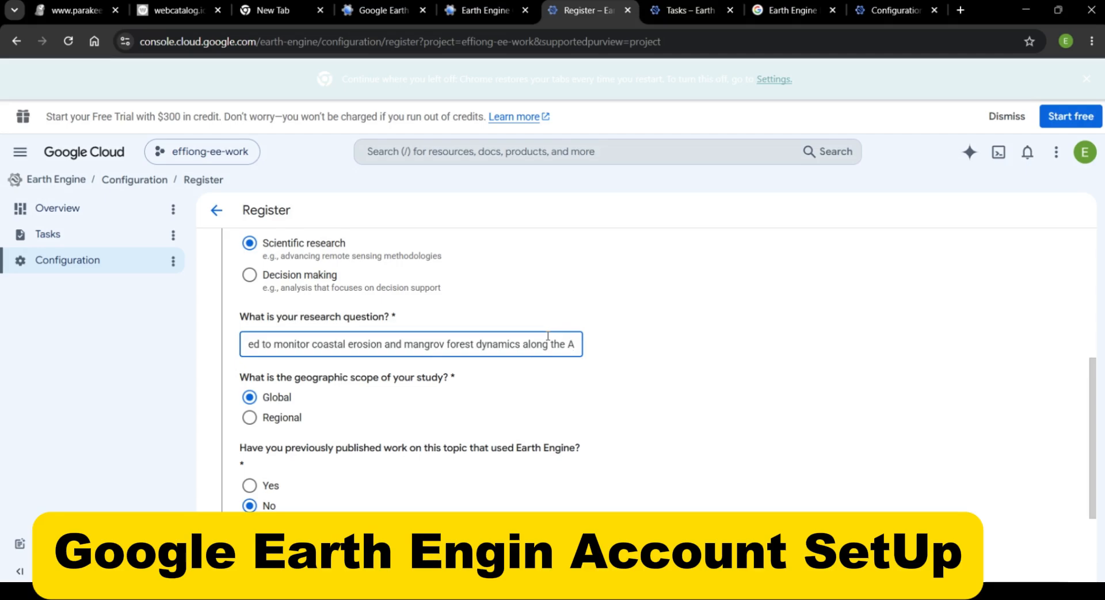
text(kwa)
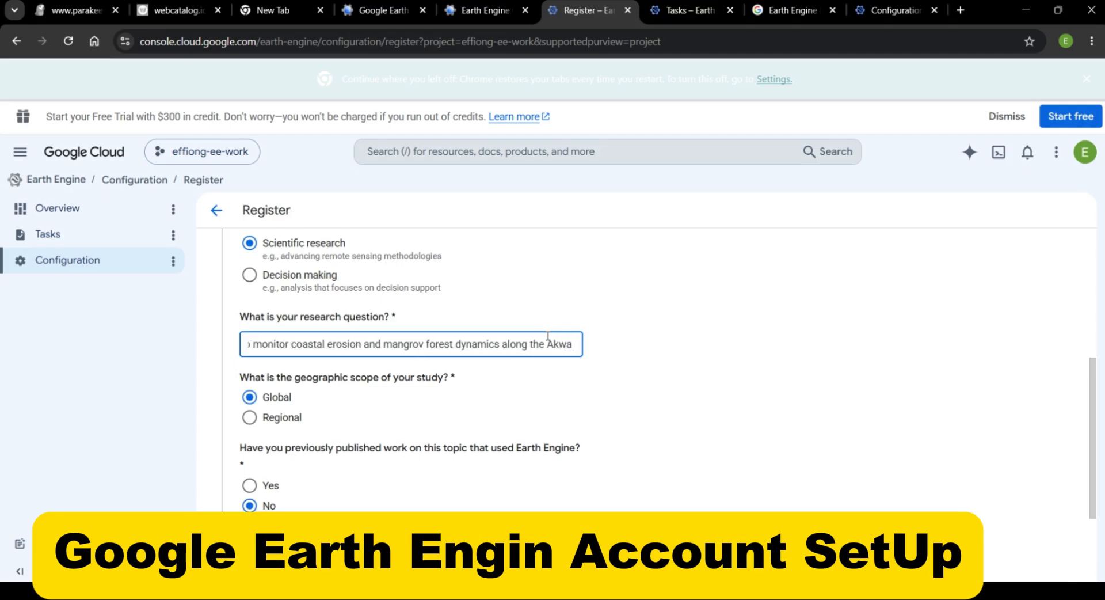
text( Ibom)
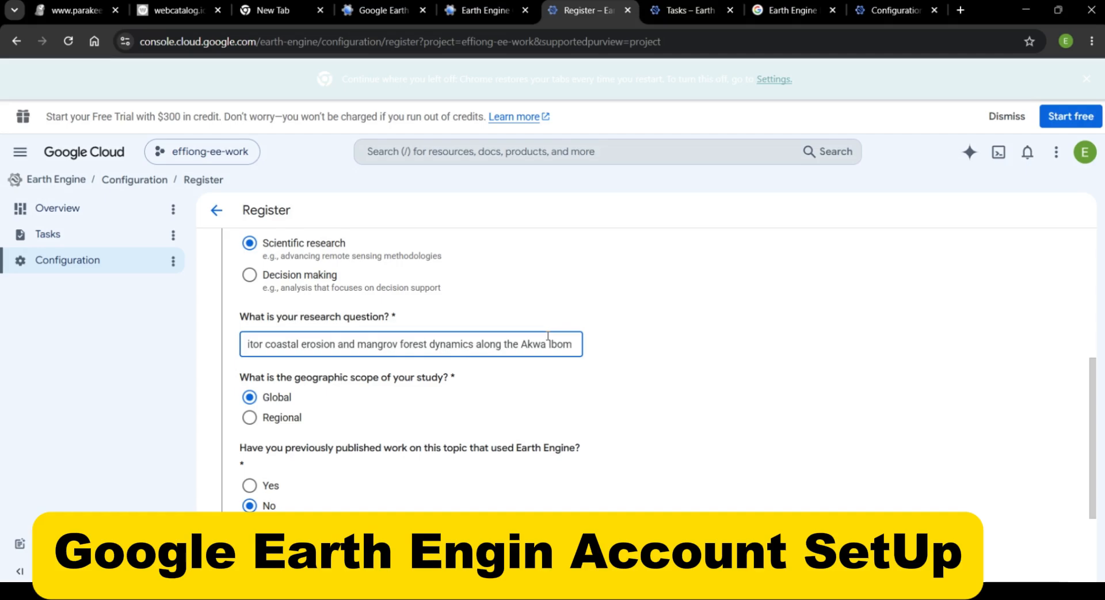
text( C)
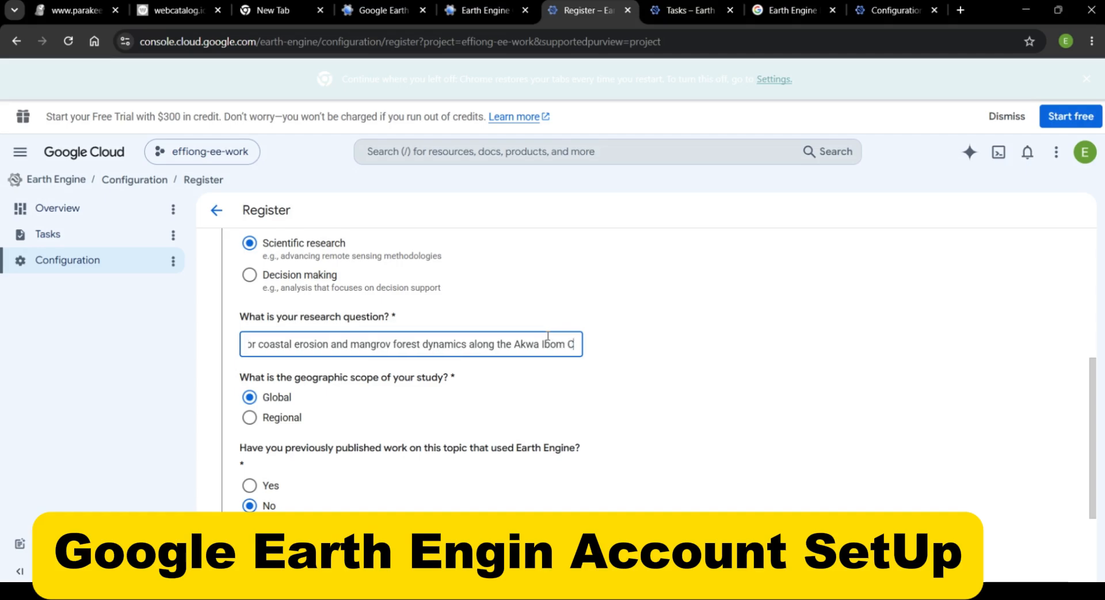
text(o)
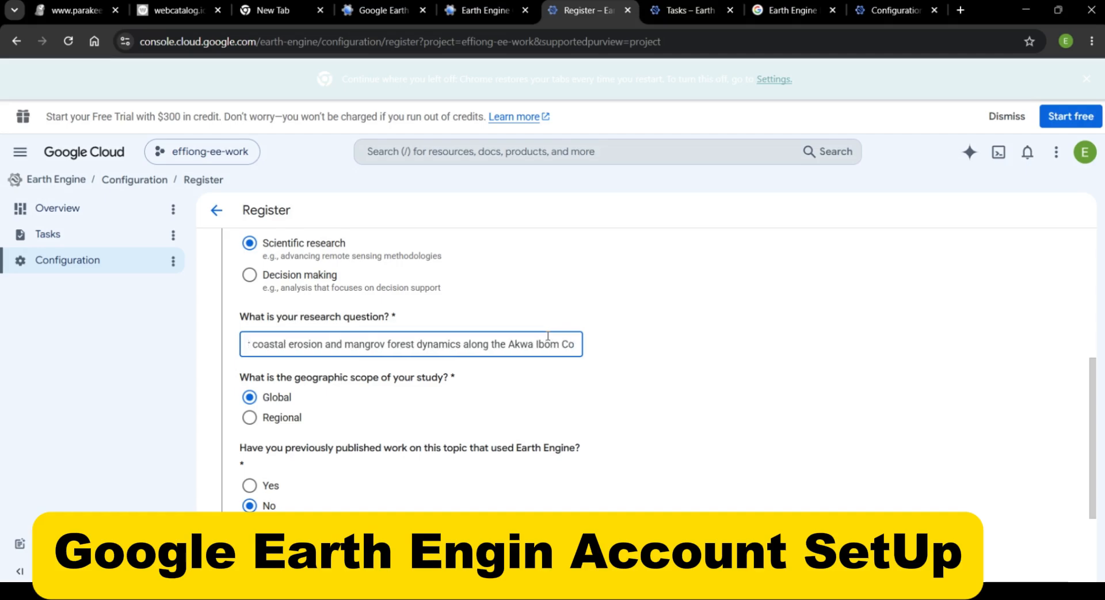
text(as)
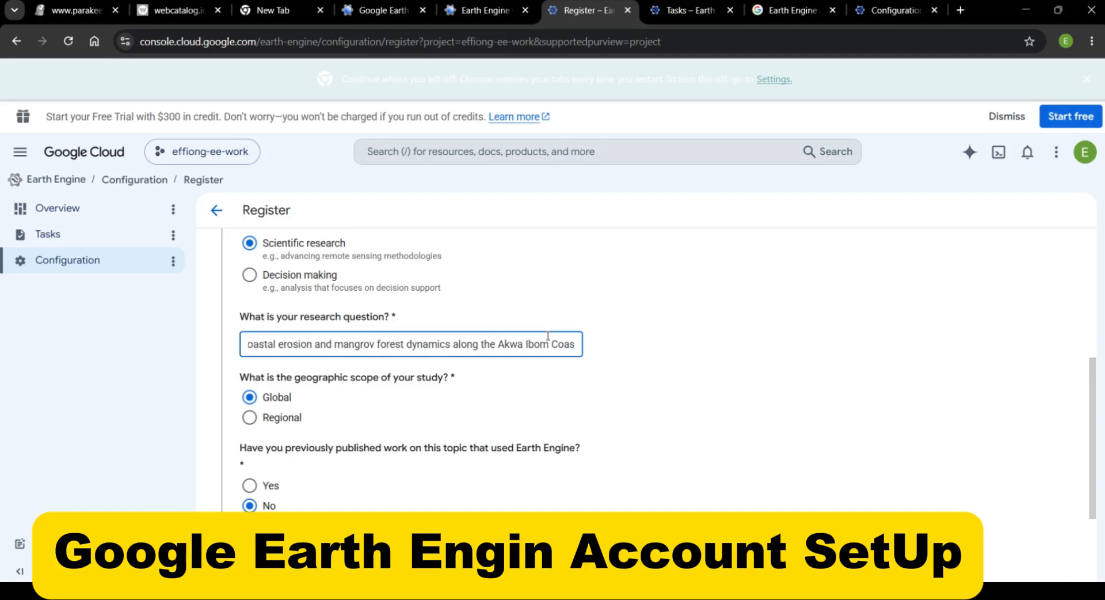
text(tlin)
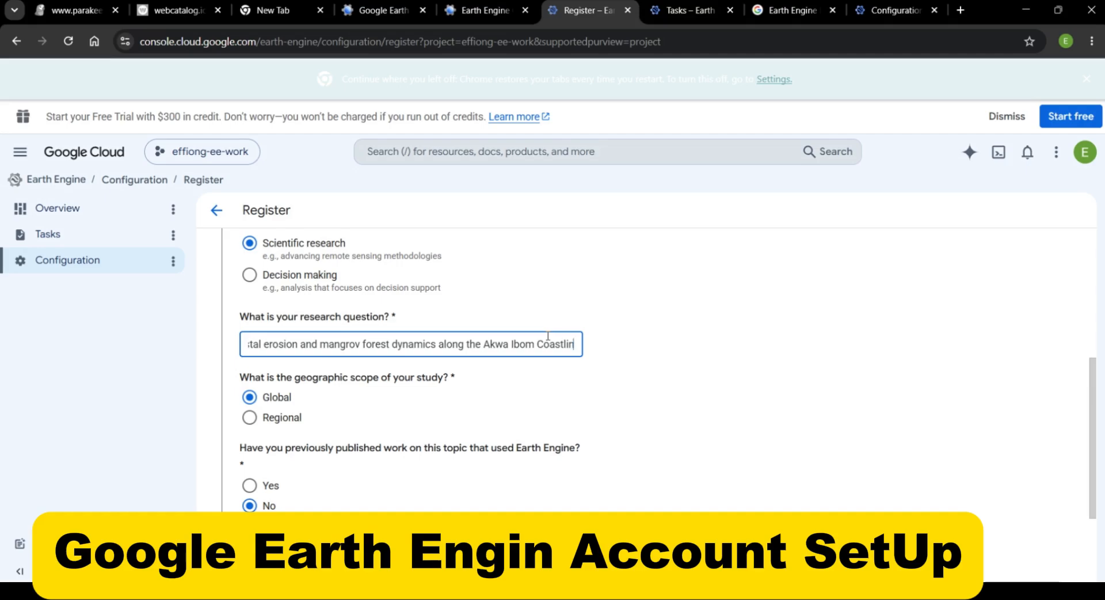
text(e)
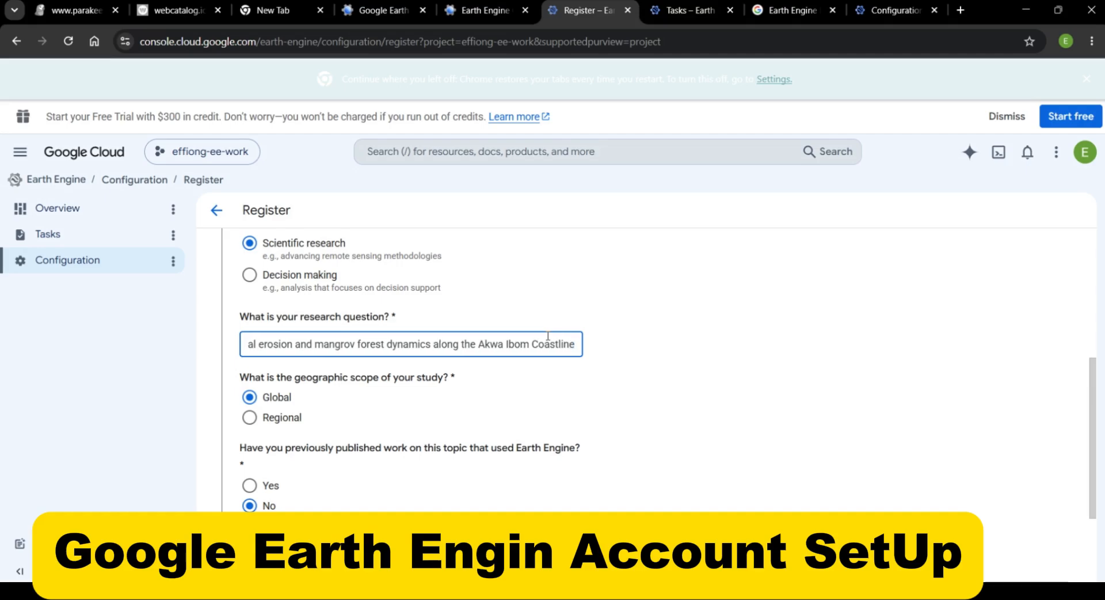
text(?)
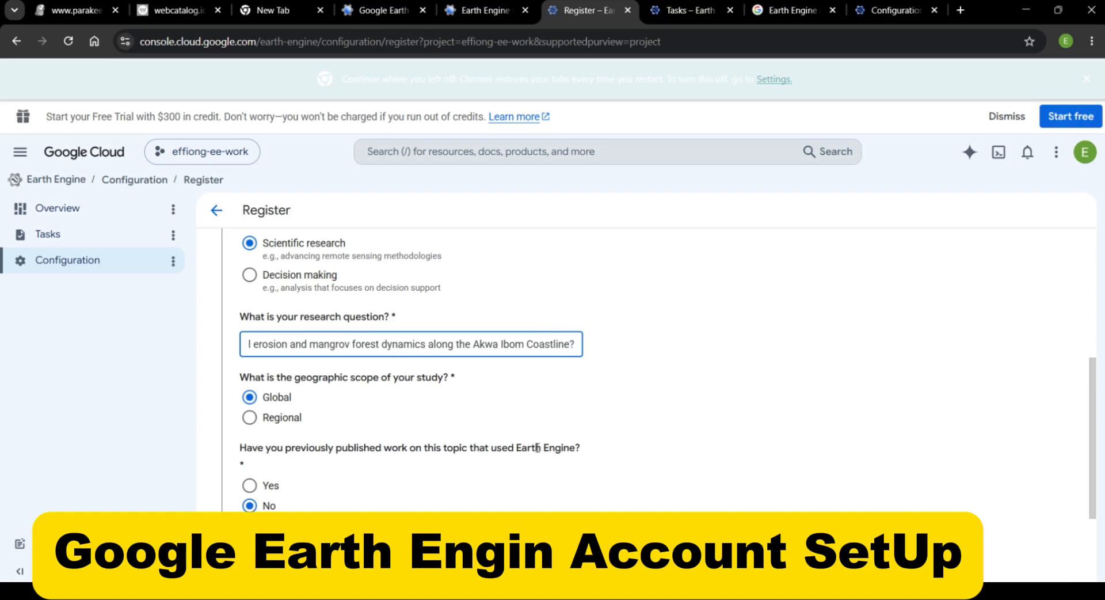
Set the geographic scope of the study to Regional
scroll(540, 449, down, 3)
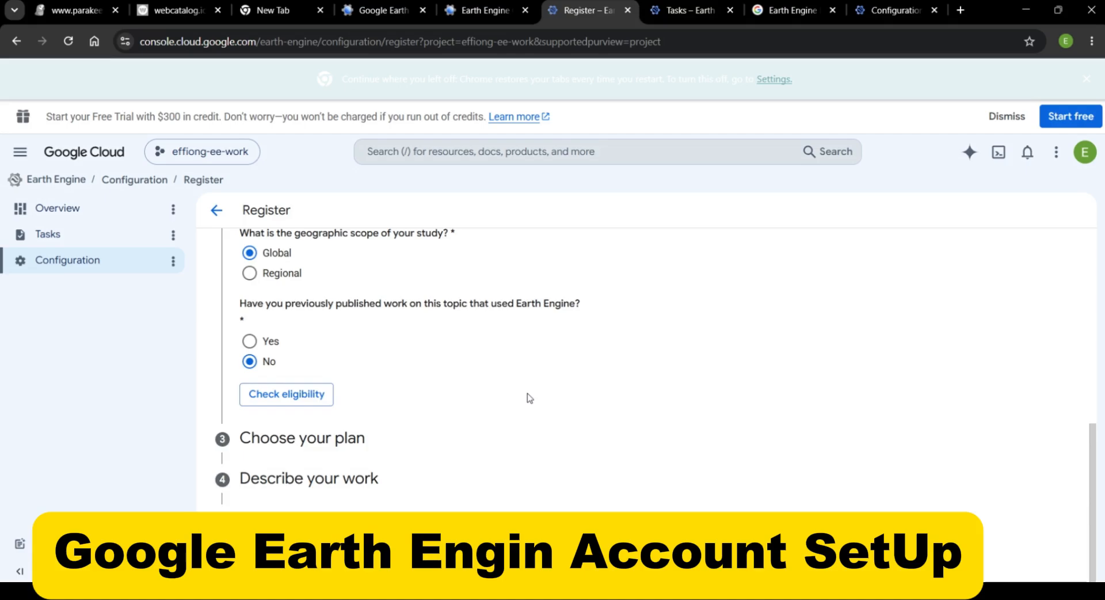
scroll(529, 397, up, 1)
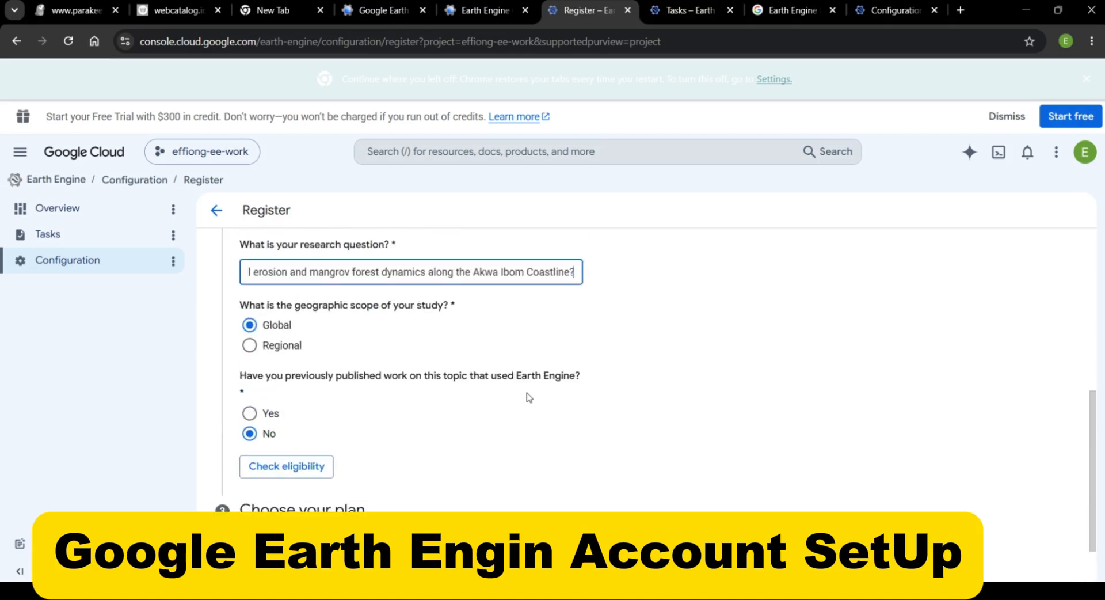
click(250, 346)
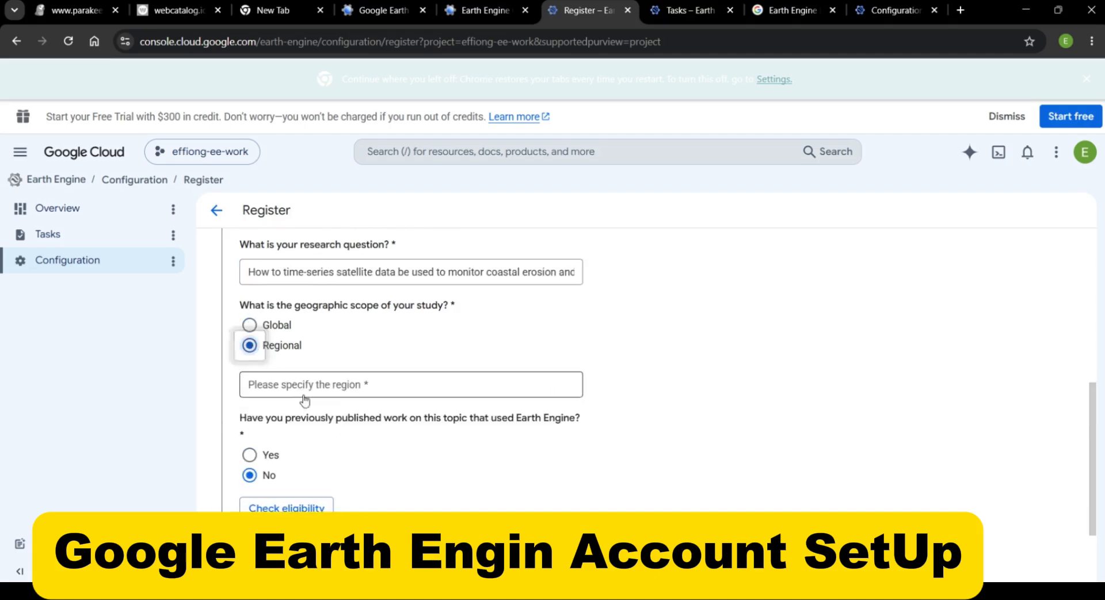
Specify "Akwa Ibom State, Nigeria" as the region of the study
click(388, 384)
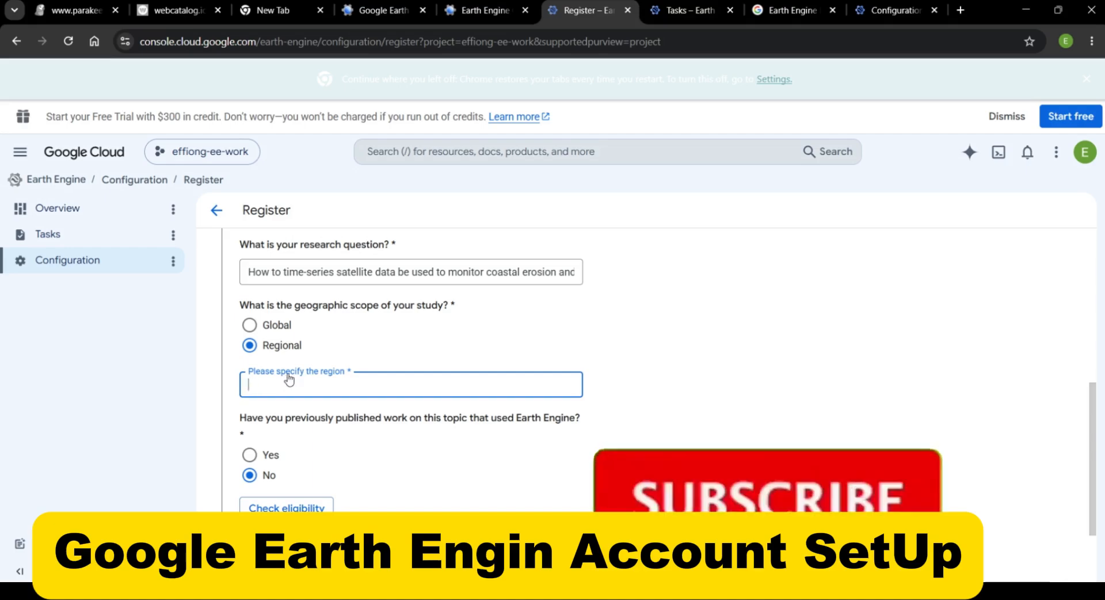
text(A)
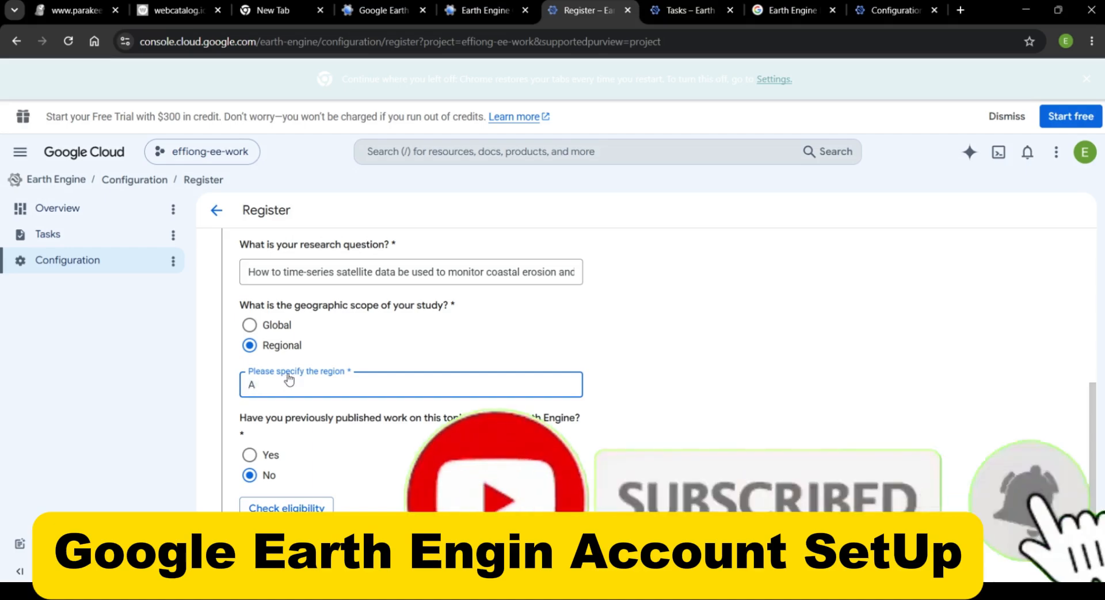
text(kwa )
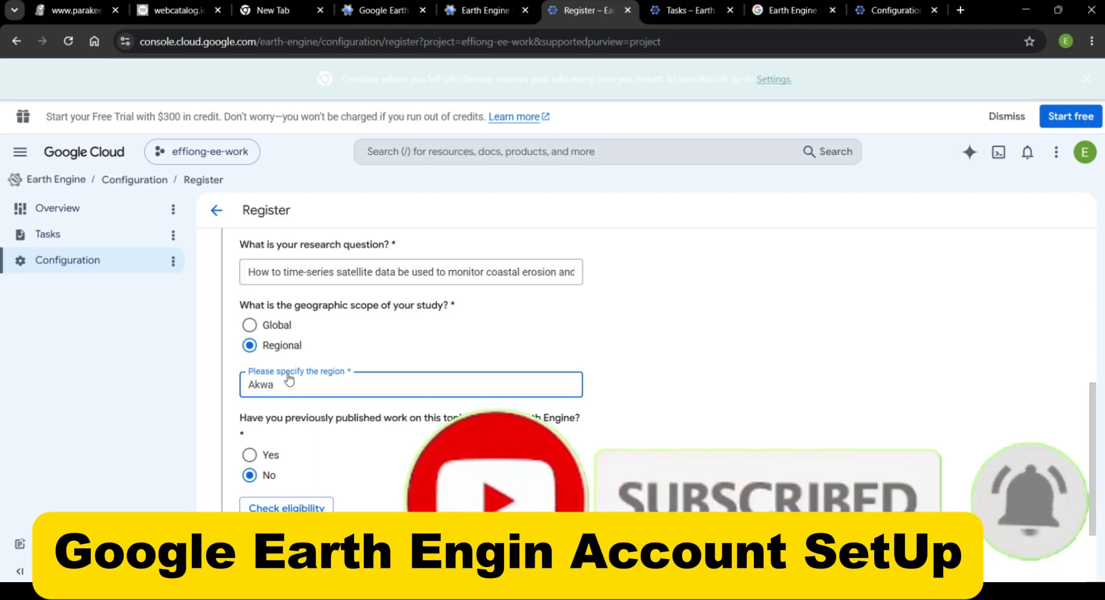
text(I)
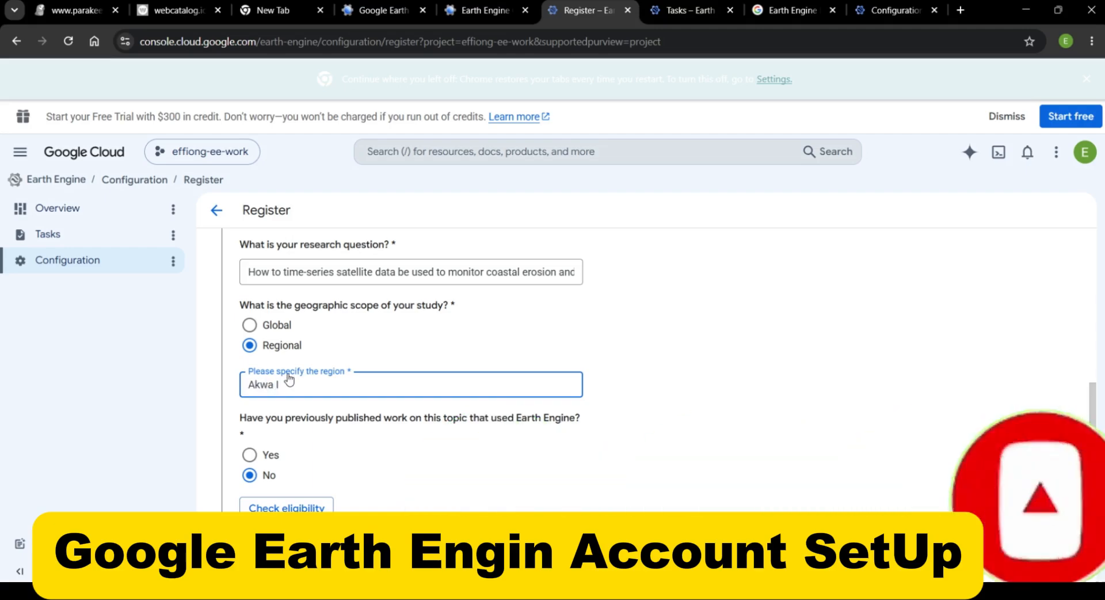
text(bom)
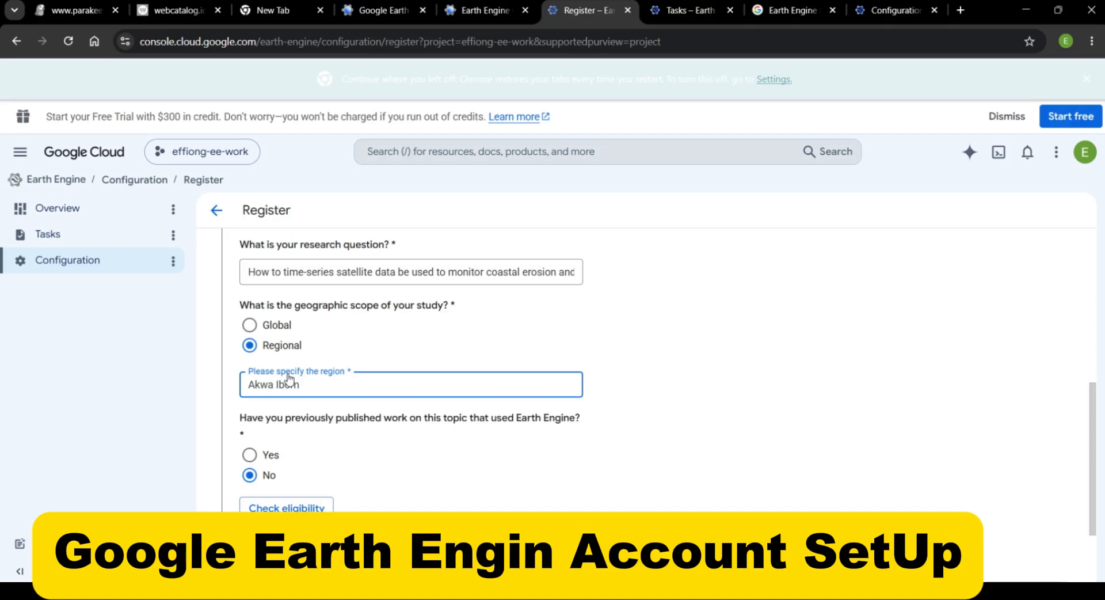
text( State, Nigeria)
Run the noncommercial eligibility check with the completed answers and continue to the plan selection
scroll(352, 453, down, 2)
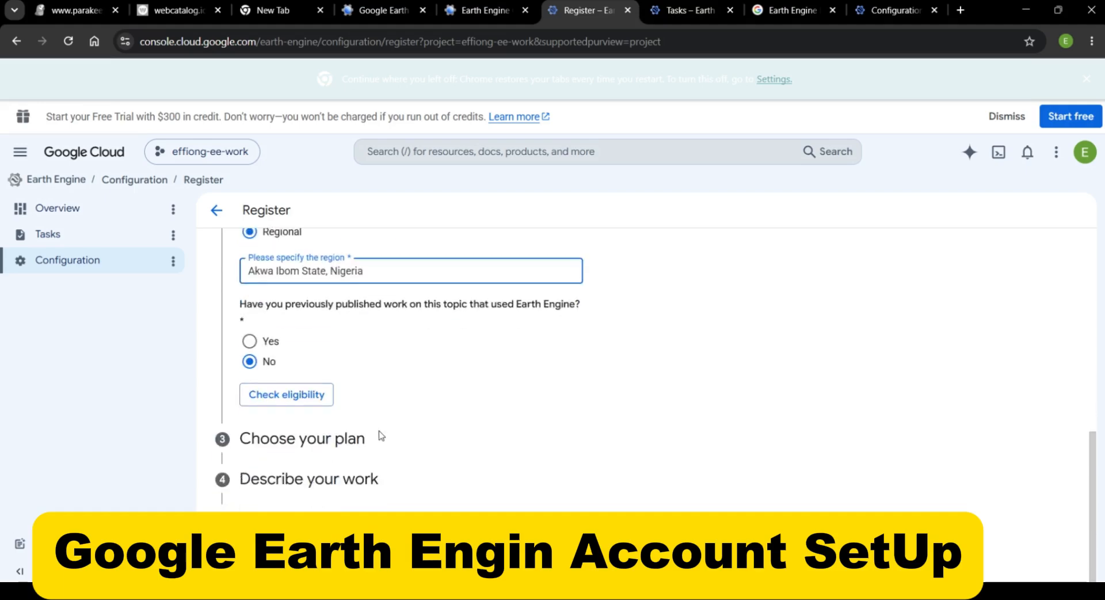
click(280, 396)
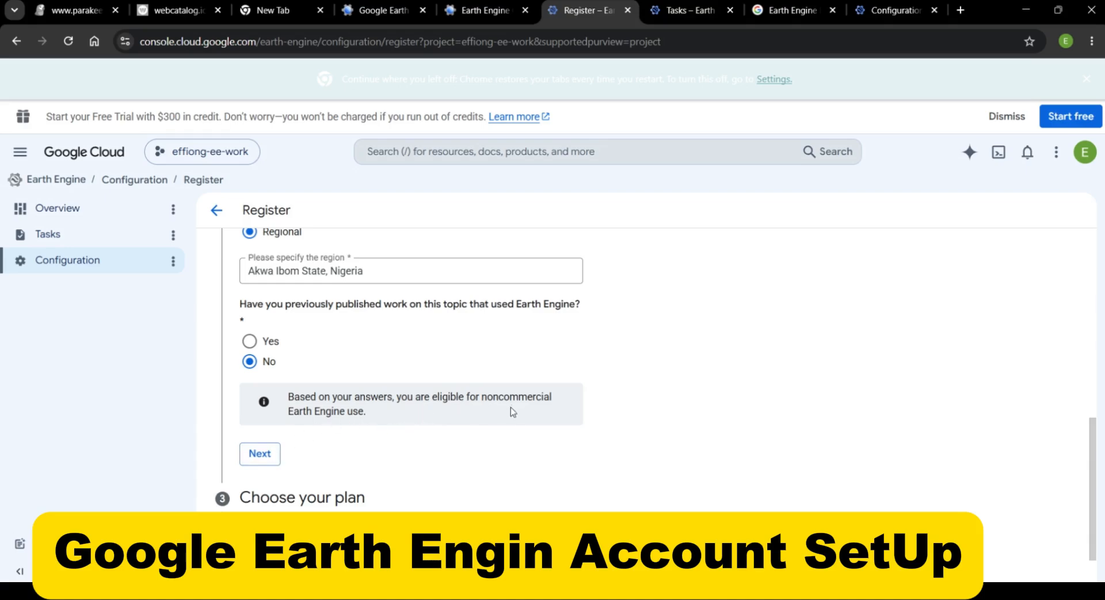
click(264, 457)
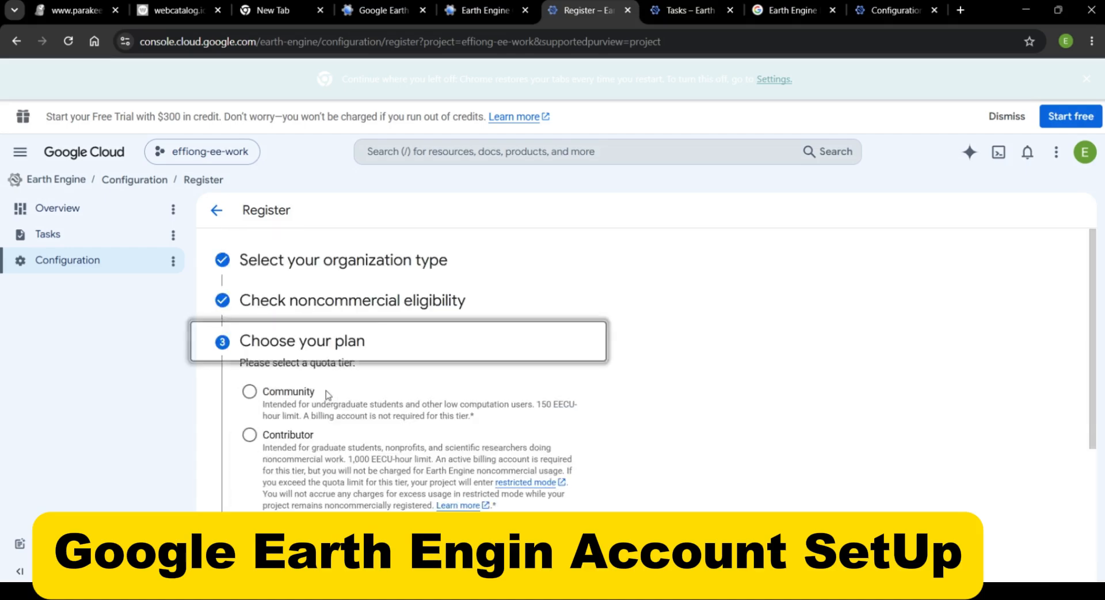
Choose the Community quota tier as the plan and continue to the work description
scroll(327, 396, down, 1)
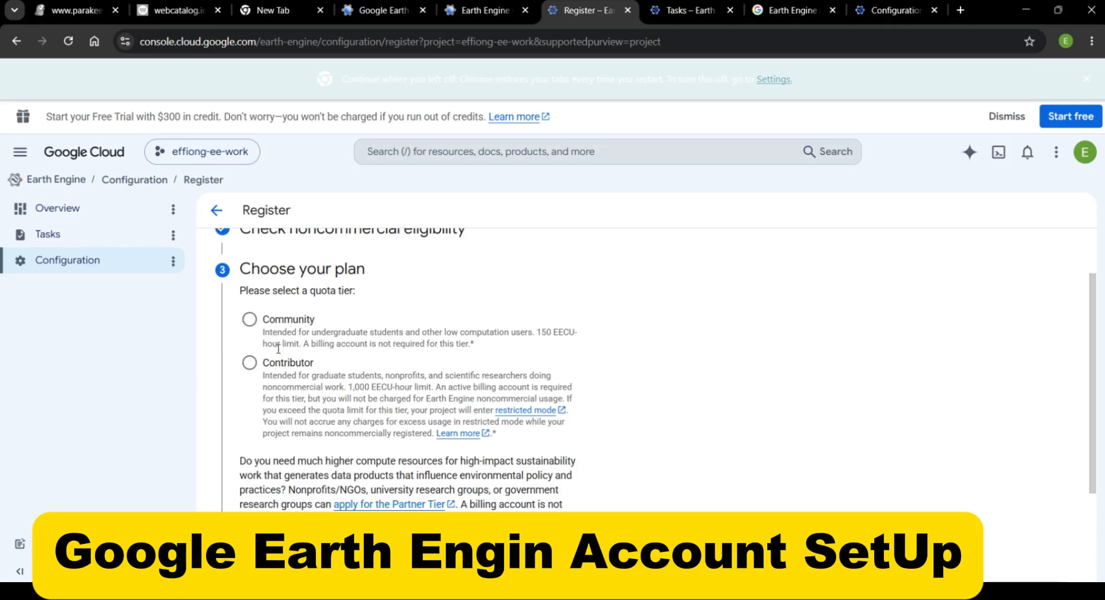
click(248, 320)
scroll(248, 322, down, 3)
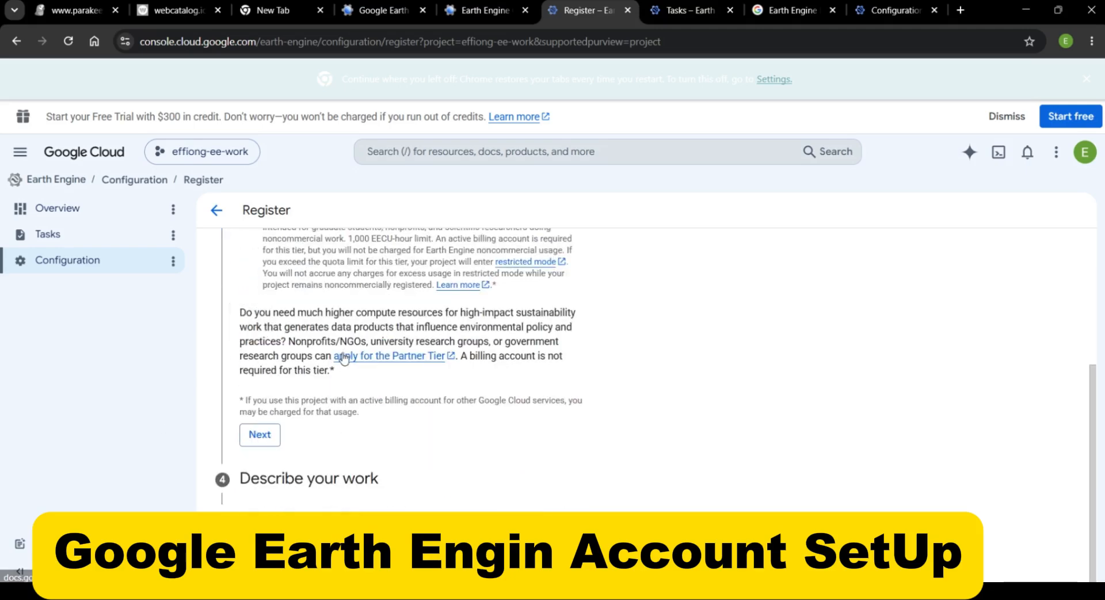
click(249, 435)
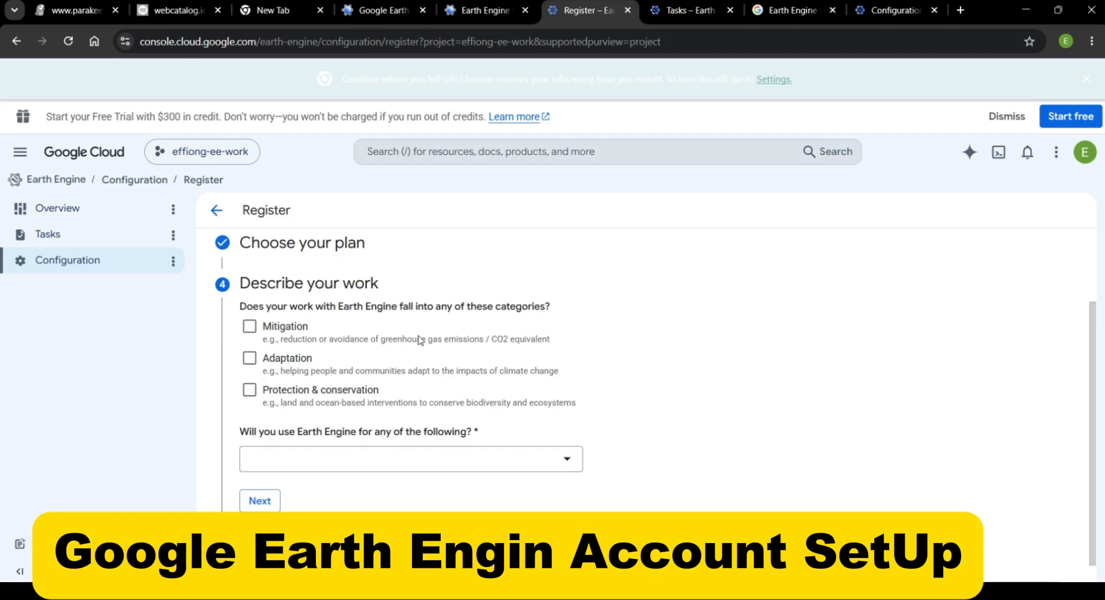
Mark the work as Protection & conservation and open the choices for what Earth Engine will be used for
click(253, 396)
click(392, 459)
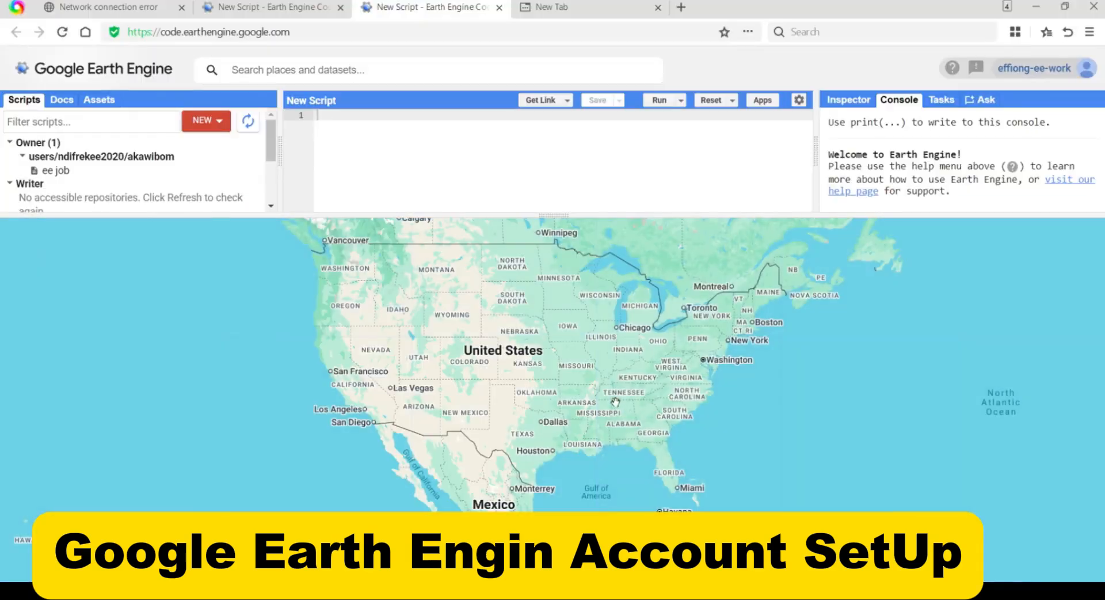
In the Earth Engine Code Editor, open the saved "ee job" script and run it
scroll(501, 331, up, 3)
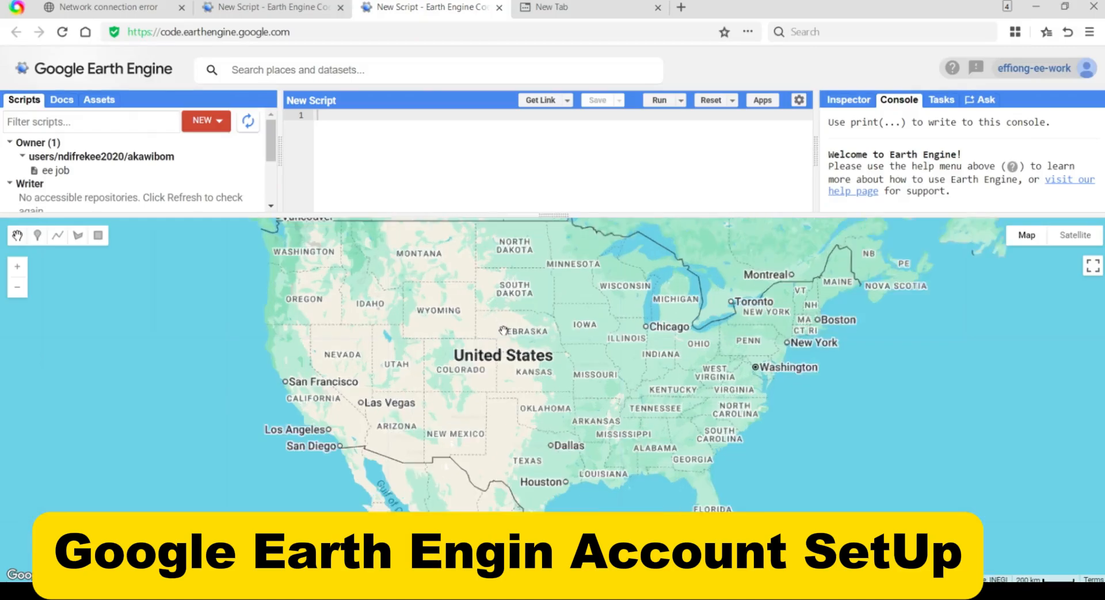
scroll(502, 346, down, 3)
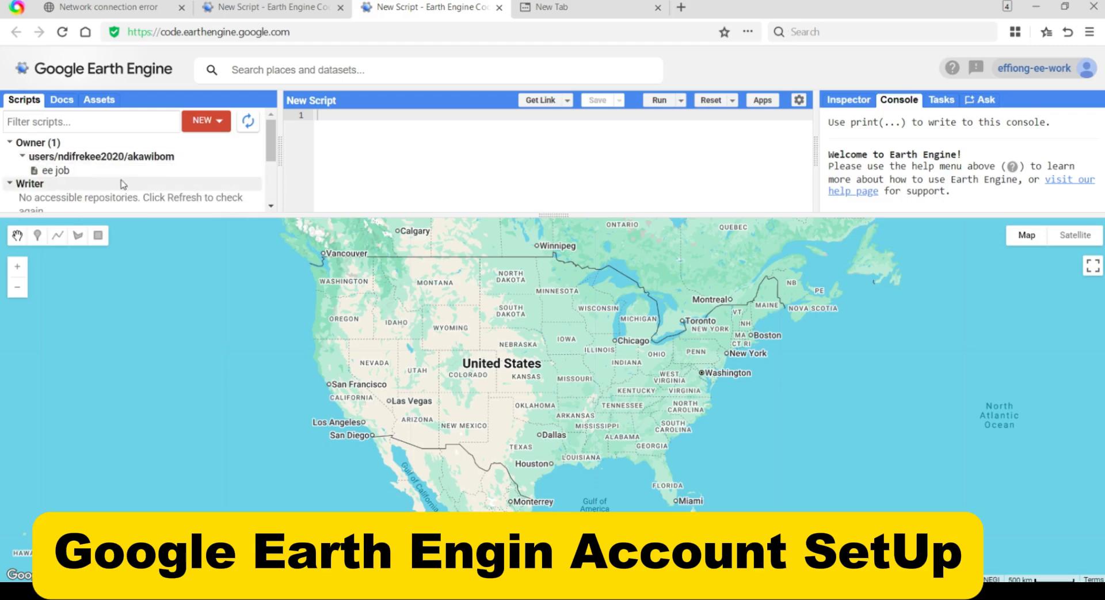
click(87, 174)
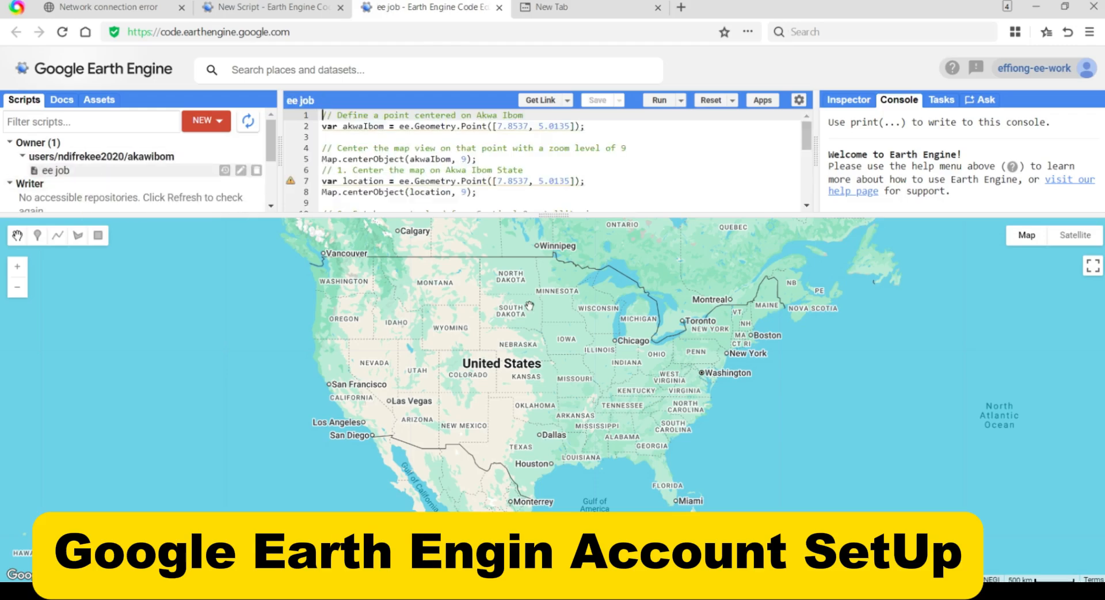
click(660, 101)
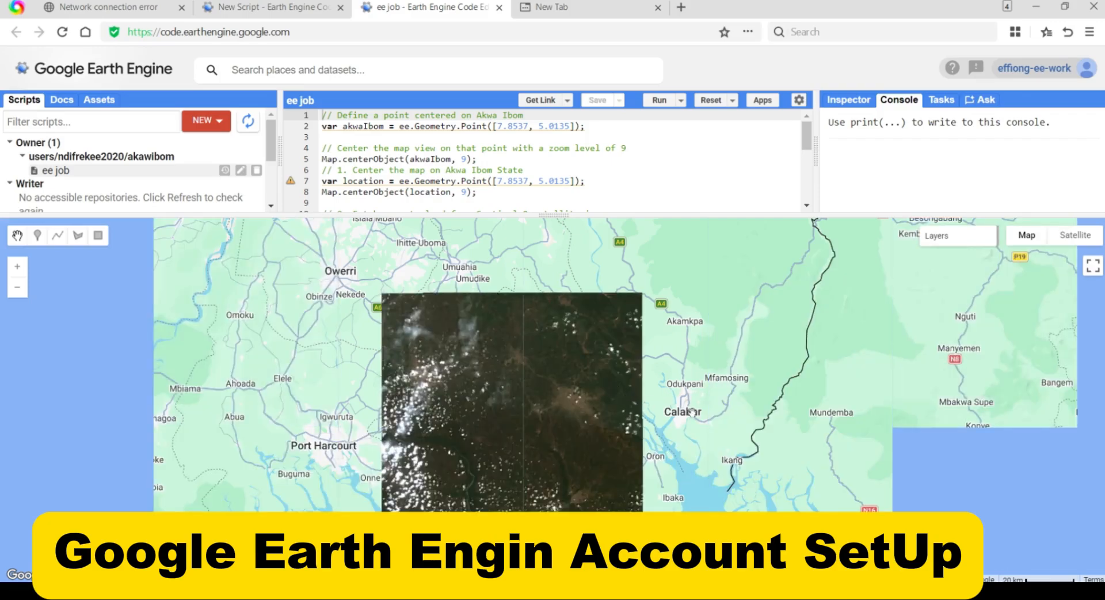
Examine the satellite image layer over Akwa Ibom on the map, both in its surroundings and up close
drag(692, 412, 728, 396)
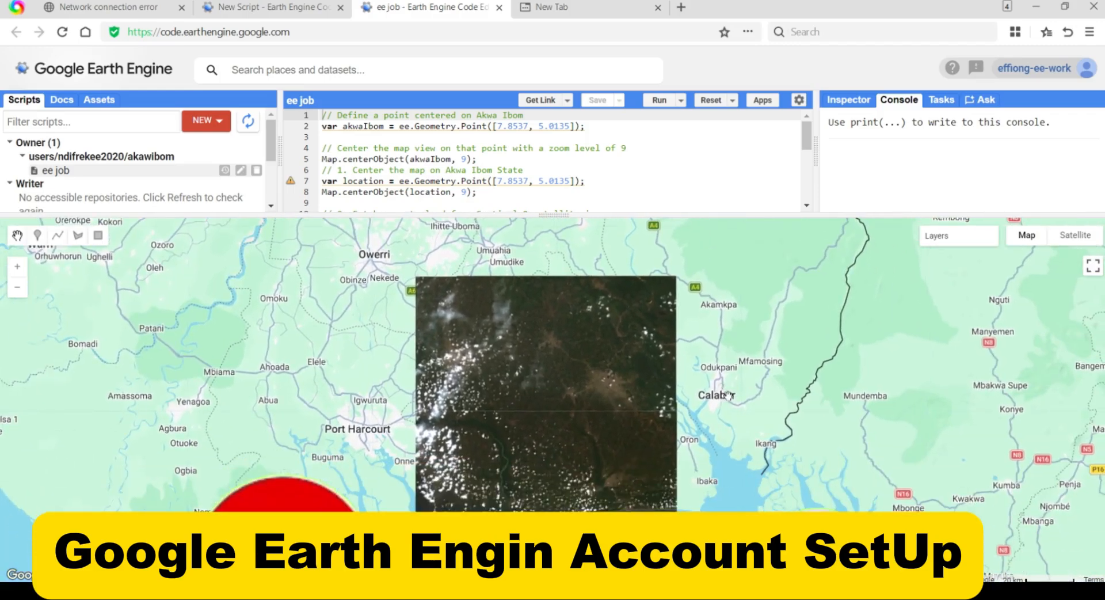
drag(672, 441, 664, 476)
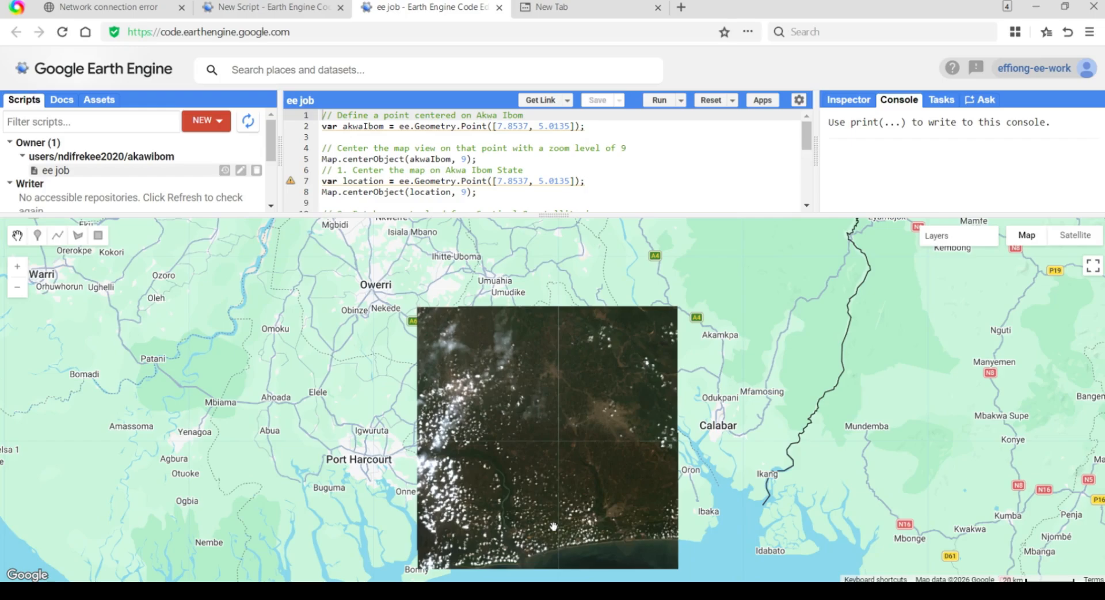
scroll(553, 498, down, 1)
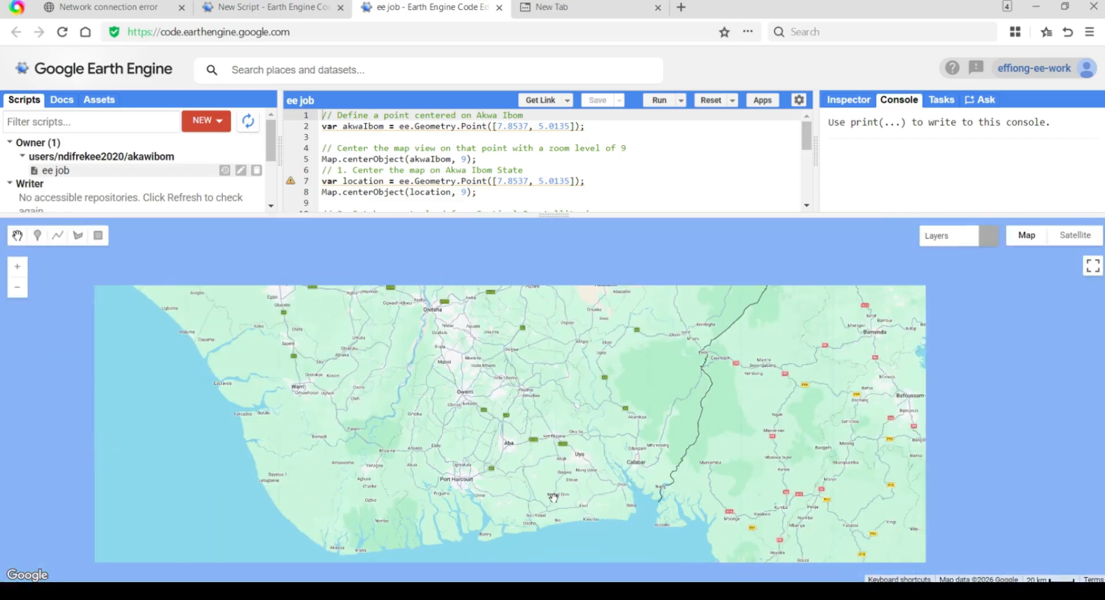
scroll(553, 499, up, 3)
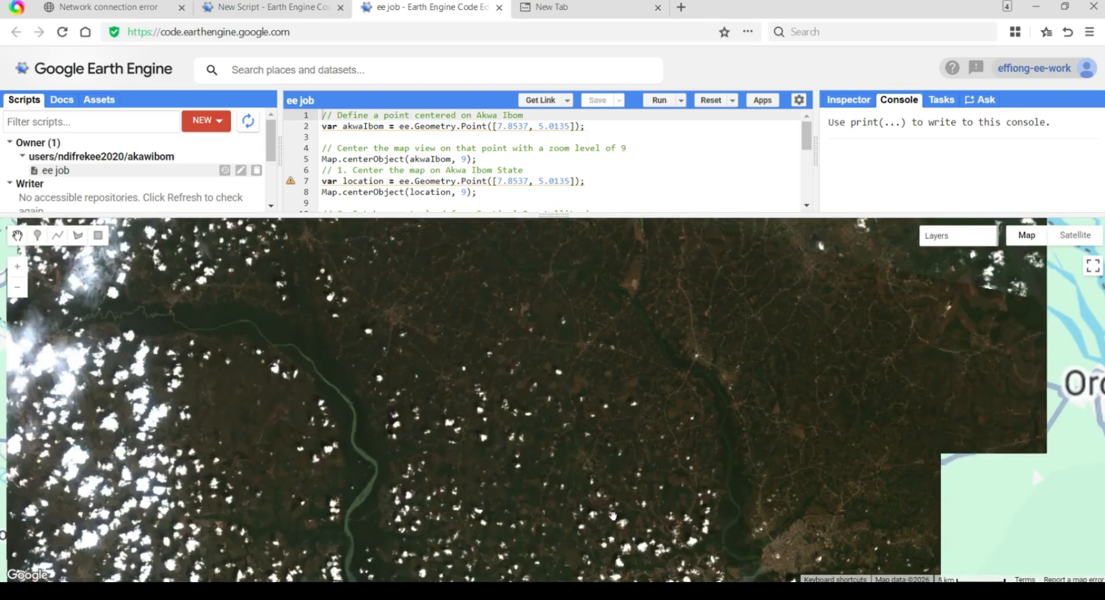
scroll(613, 510, down, 3)
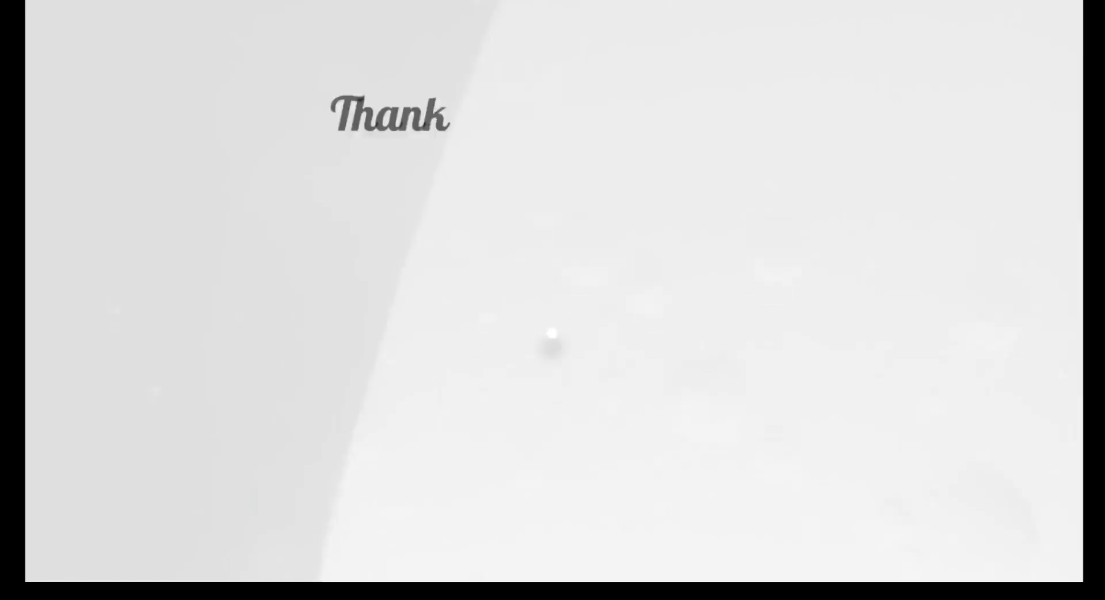